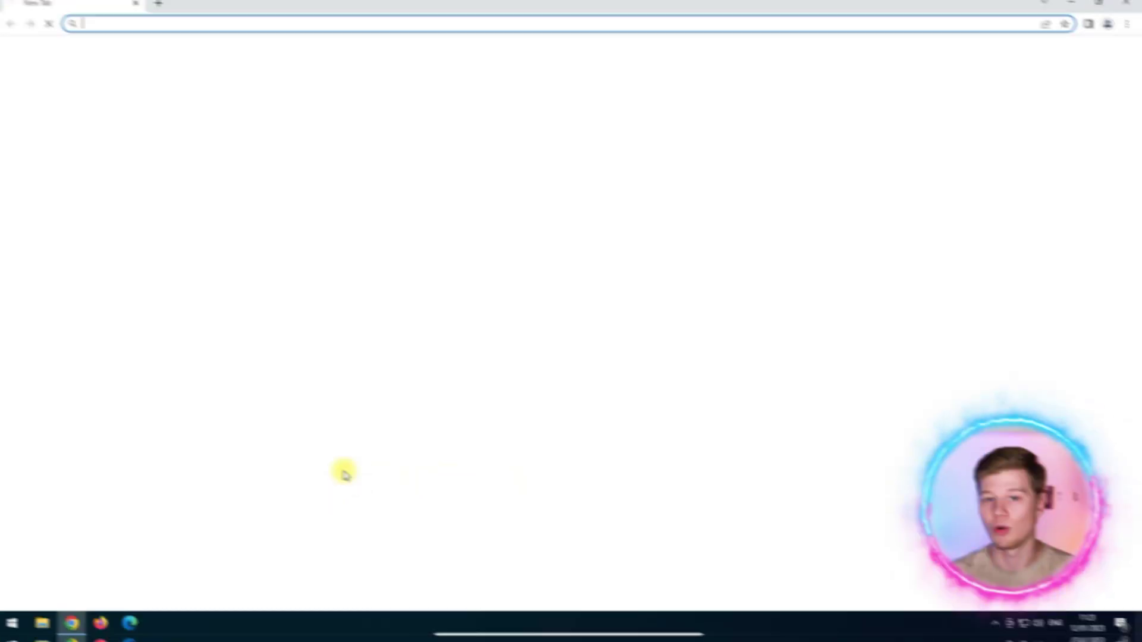
Go to Chrome's Privacy and security > Site settings > Pop-ups and redirects page.
click(1129, 31)
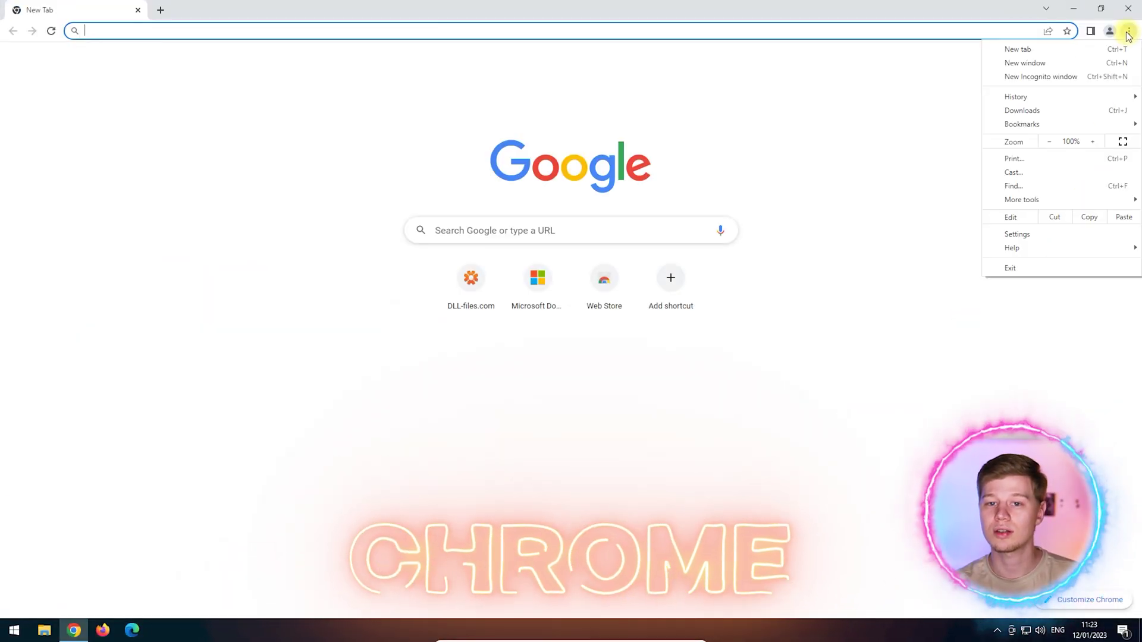
click(1041, 236)
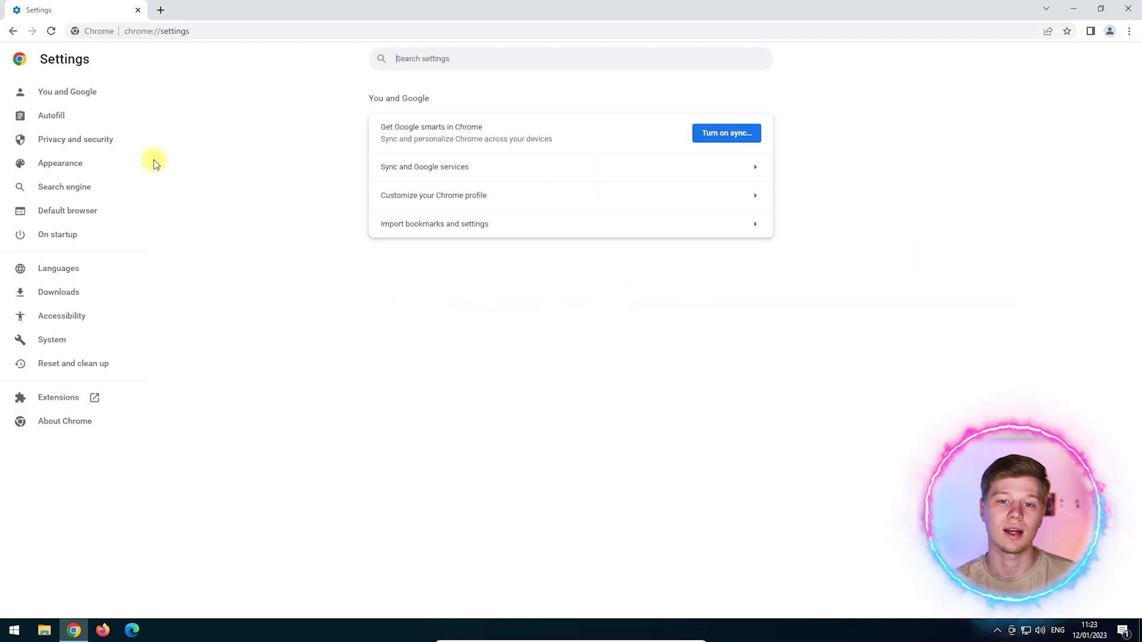
click(109, 141)
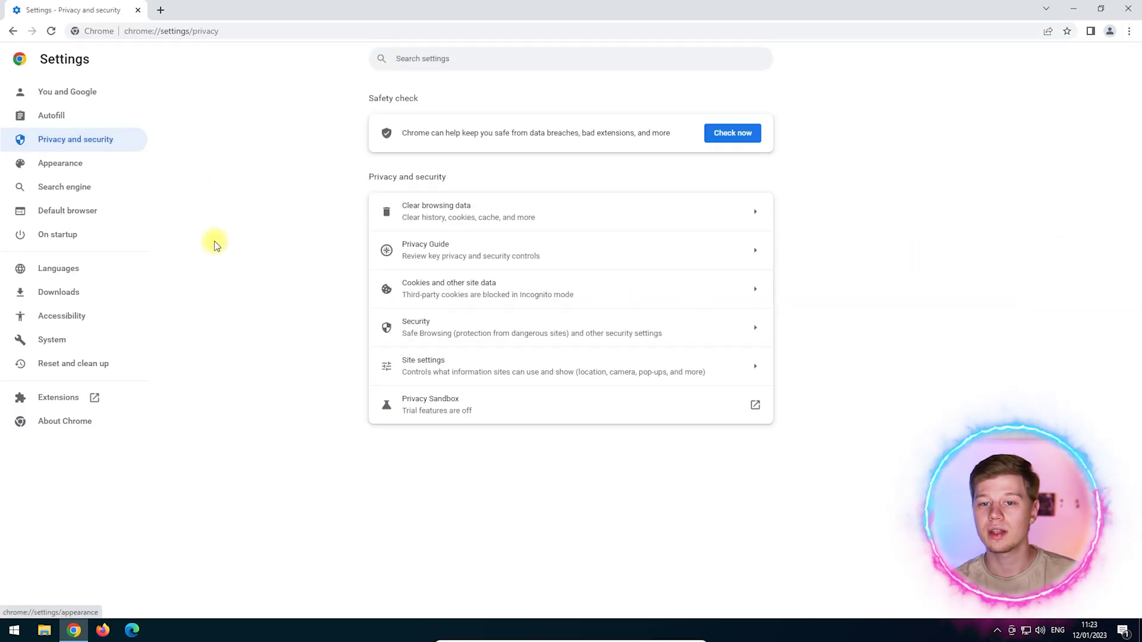
click(533, 373)
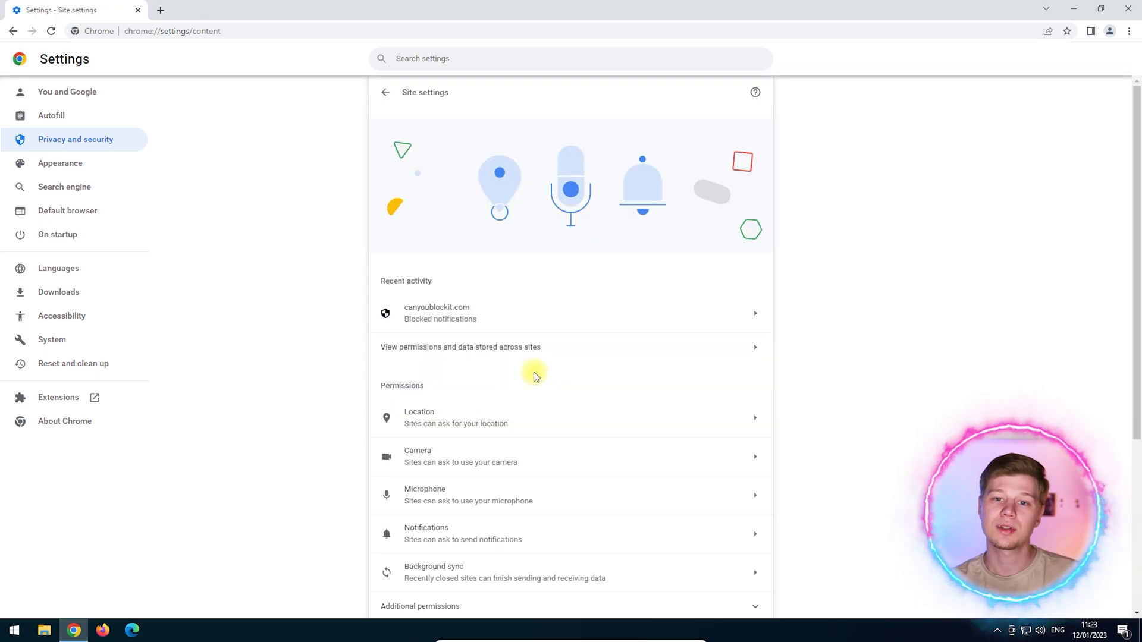
scroll(534, 372, down, 4)
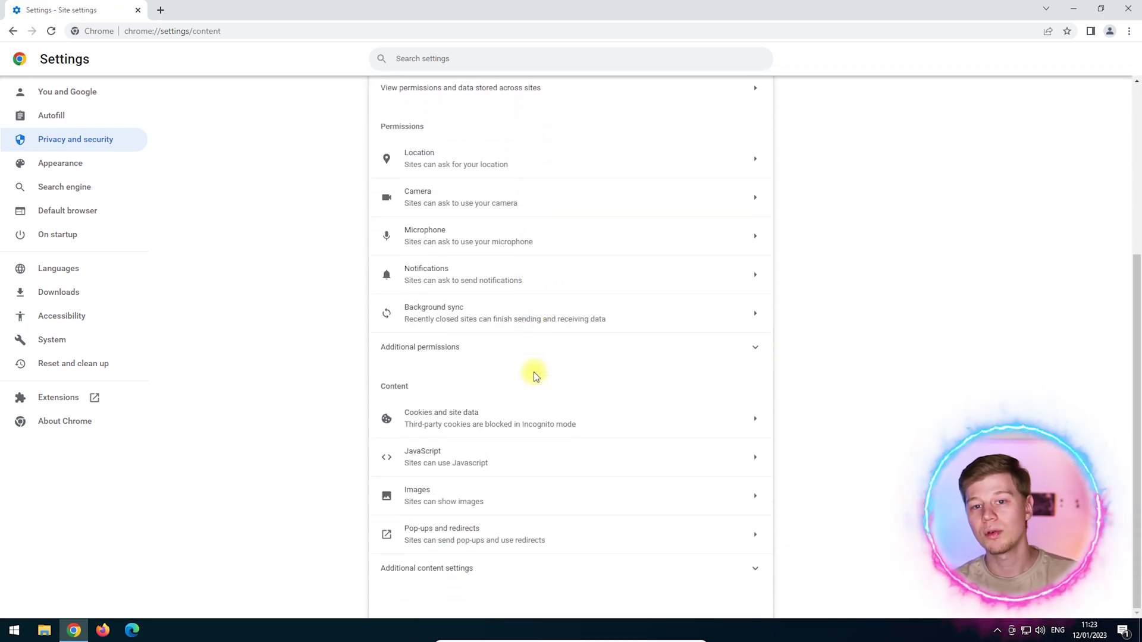
click(466, 538)
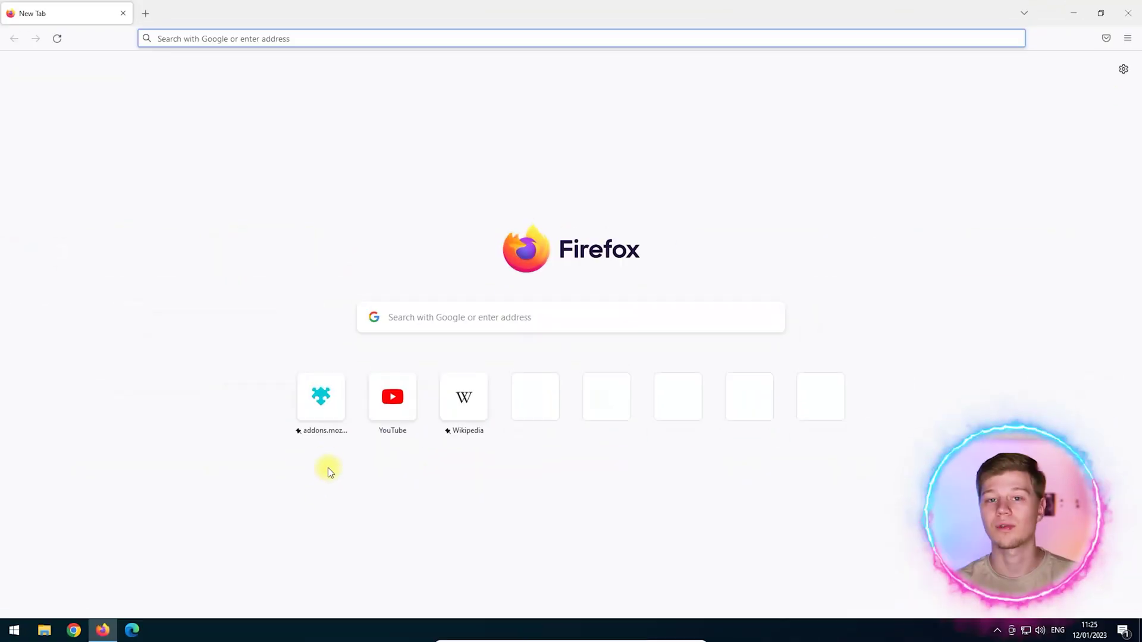
Tick Block pop-up windows under Permissions in Firefox's Privacy & Security settings.
click(1128, 38)
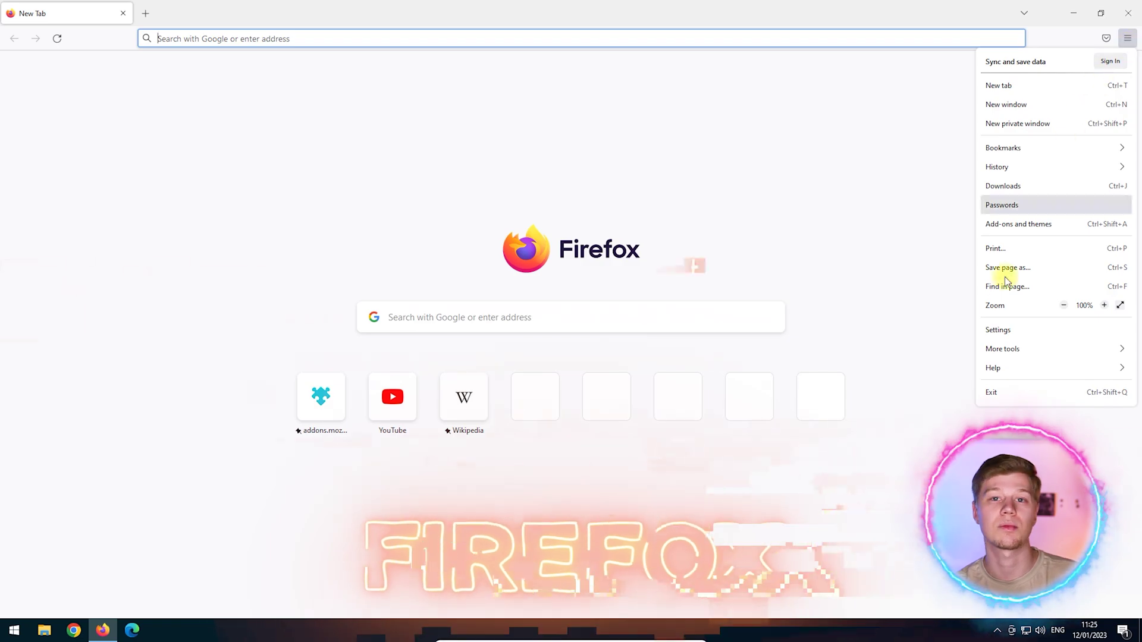
click(993, 330)
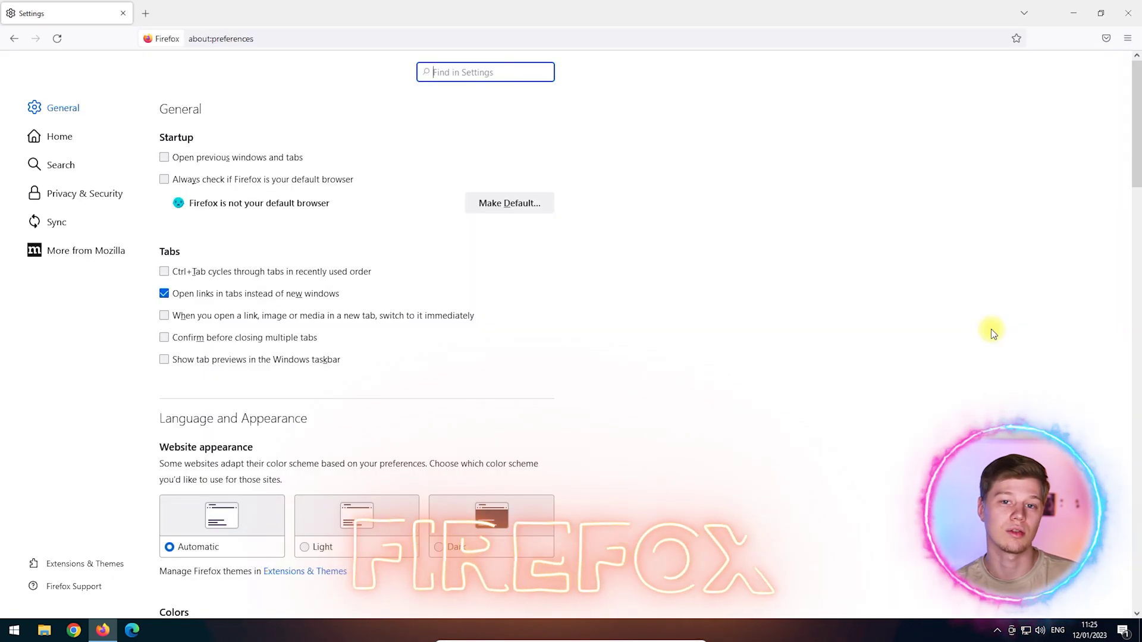
click(86, 194)
scroll(457, 248, down, 6)
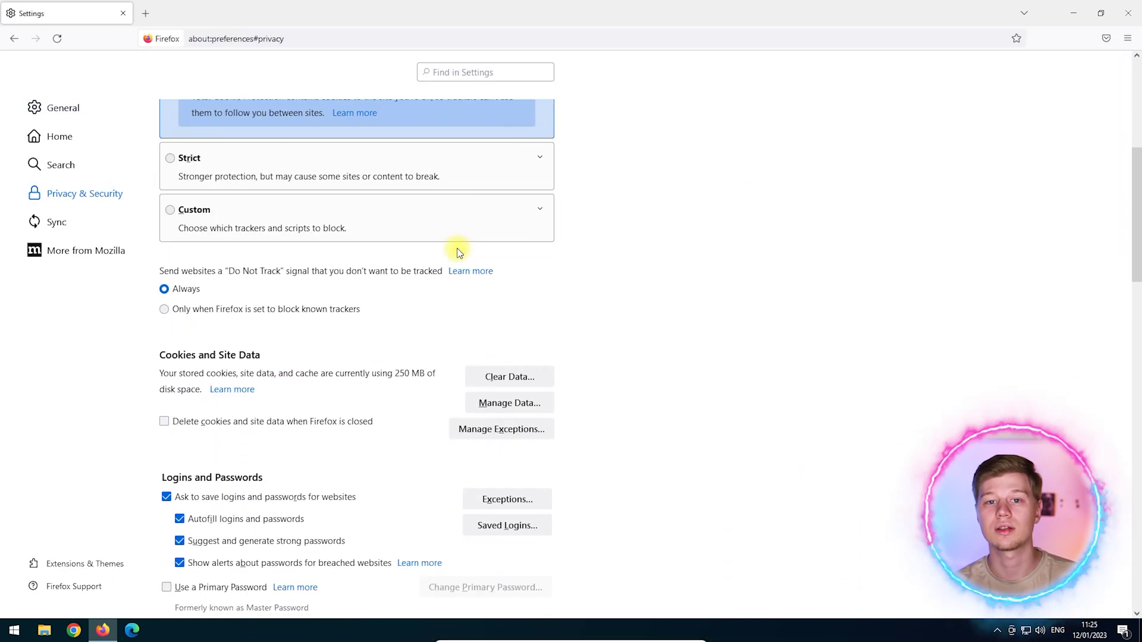
scroll(457, 248, down, 14)
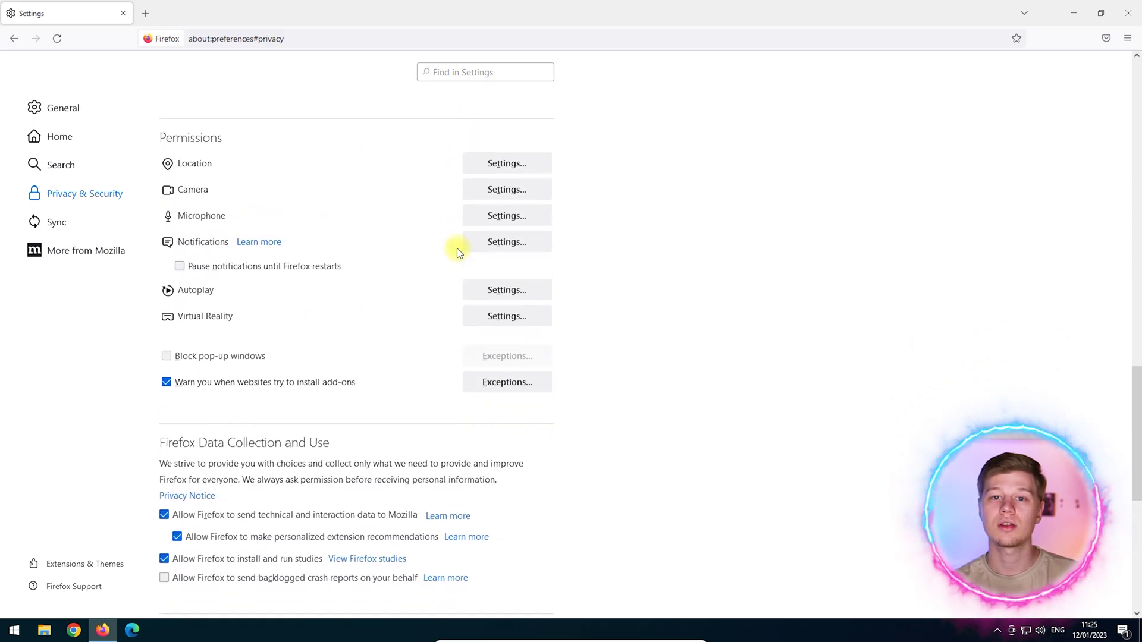
scroll(457, 248, down, 2)
click(166, 283)
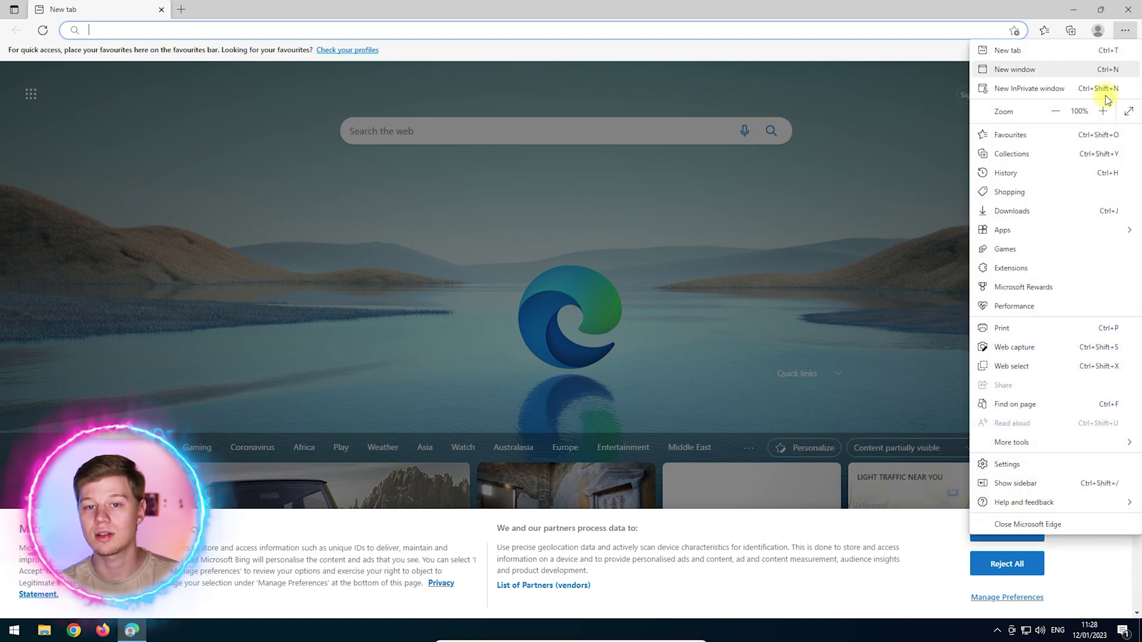
Switch Edge's Pop-ups and redirects permission to Block (recommended) in Cookies and site permissions.
click(1005, 465)
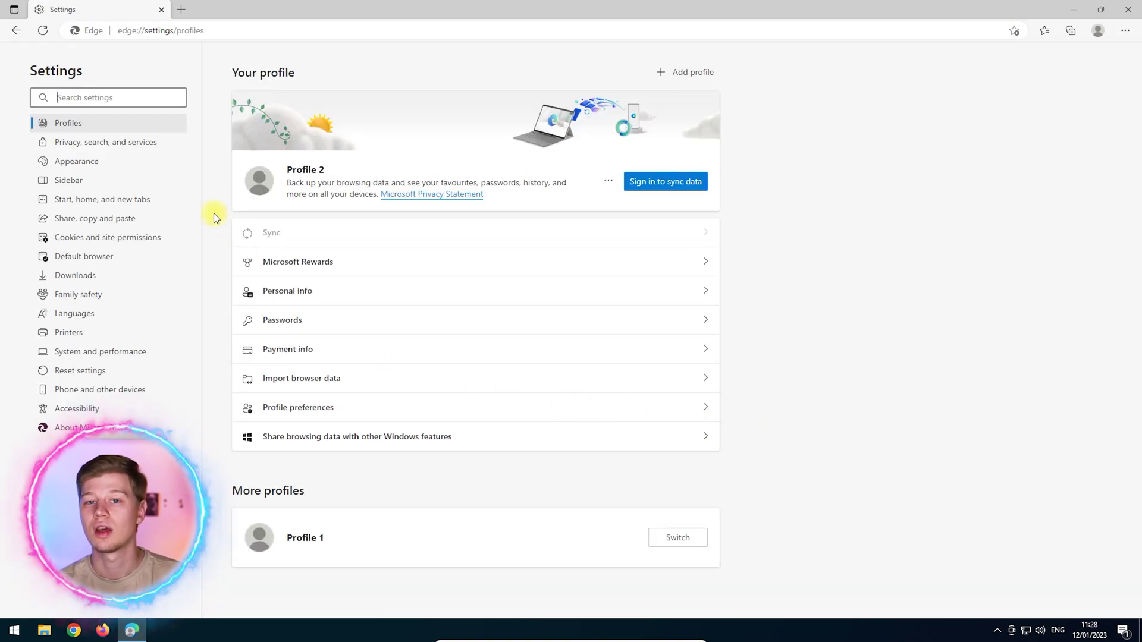
click(168, 240)
scroll(231, 244, down, 1)
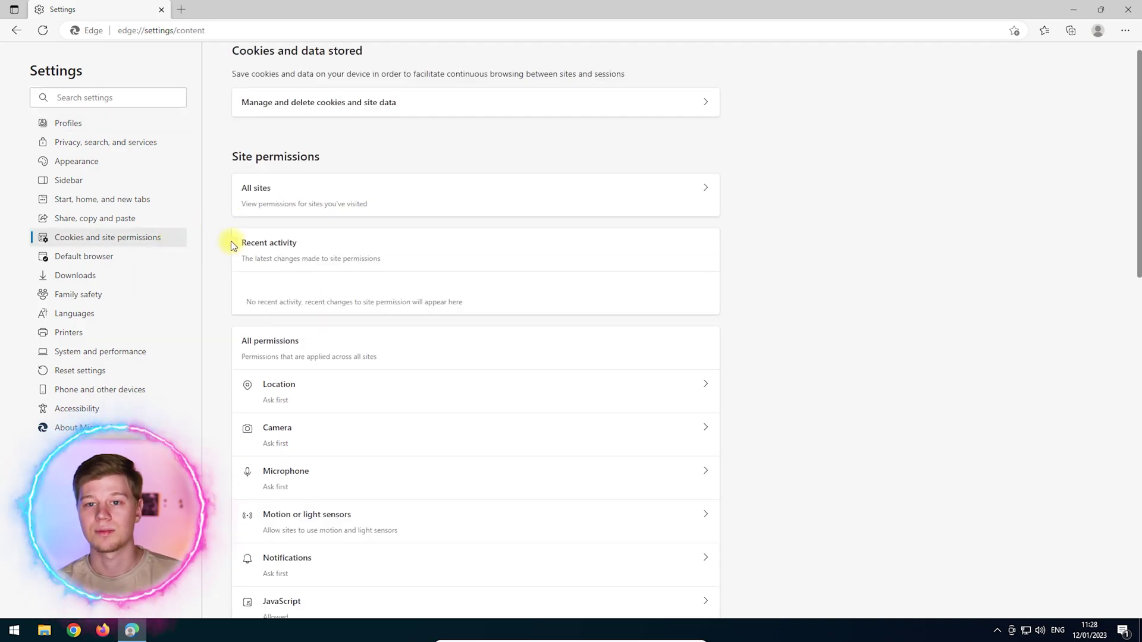
scroll(231, 241, down, 6)
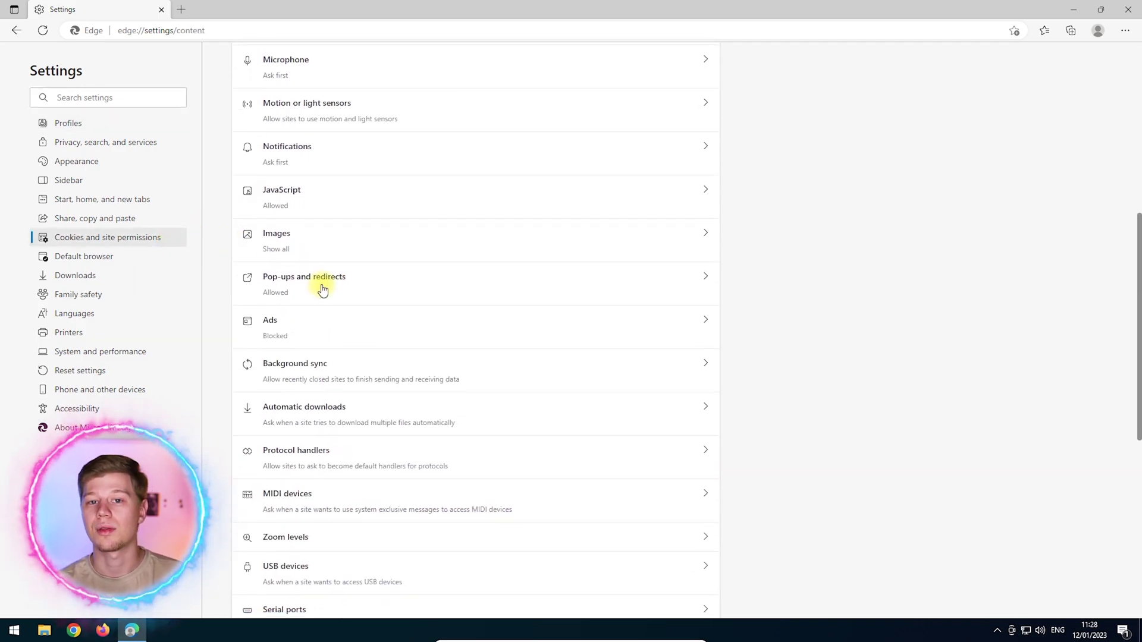
click(353, 288)
click(704, 124)
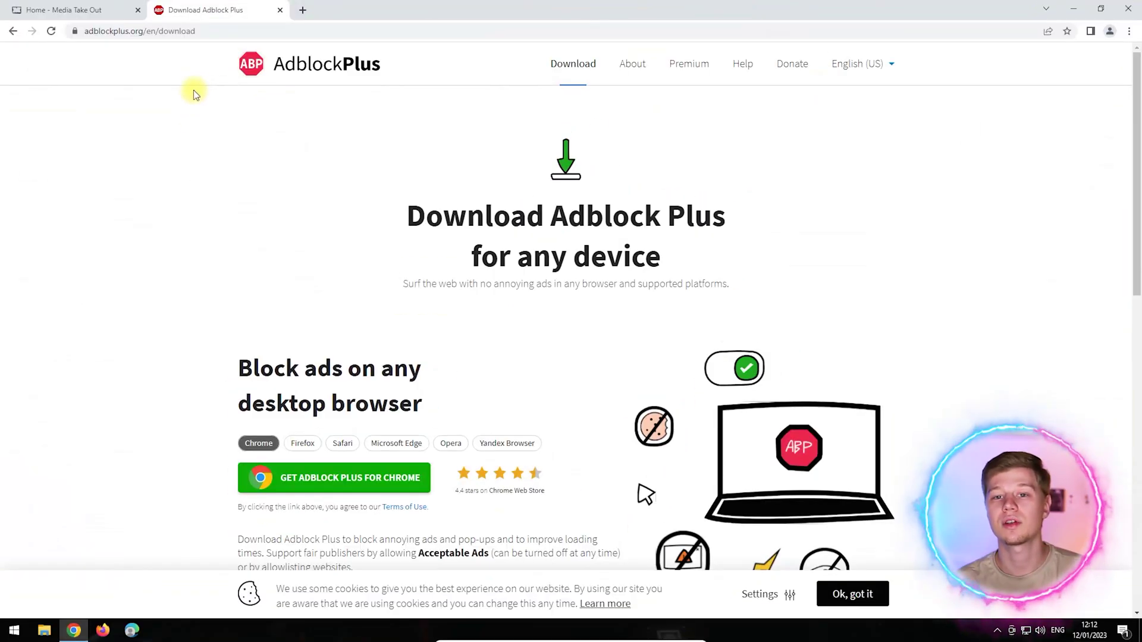
Browse the Adblock Plus downloads for Firefox, Safari, Edge, Opera and Yandex, then return to Chrome.
scroll(190, 105, down, 4)
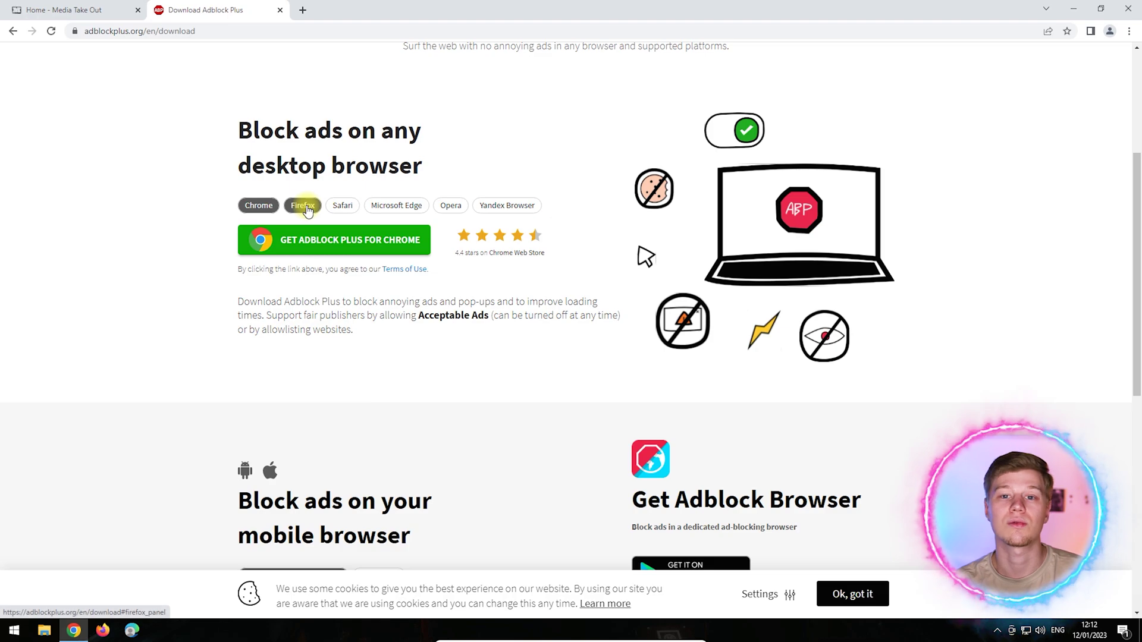
click(306, 207)
click(341, 205)
click(398, 206)
click(450, 205)
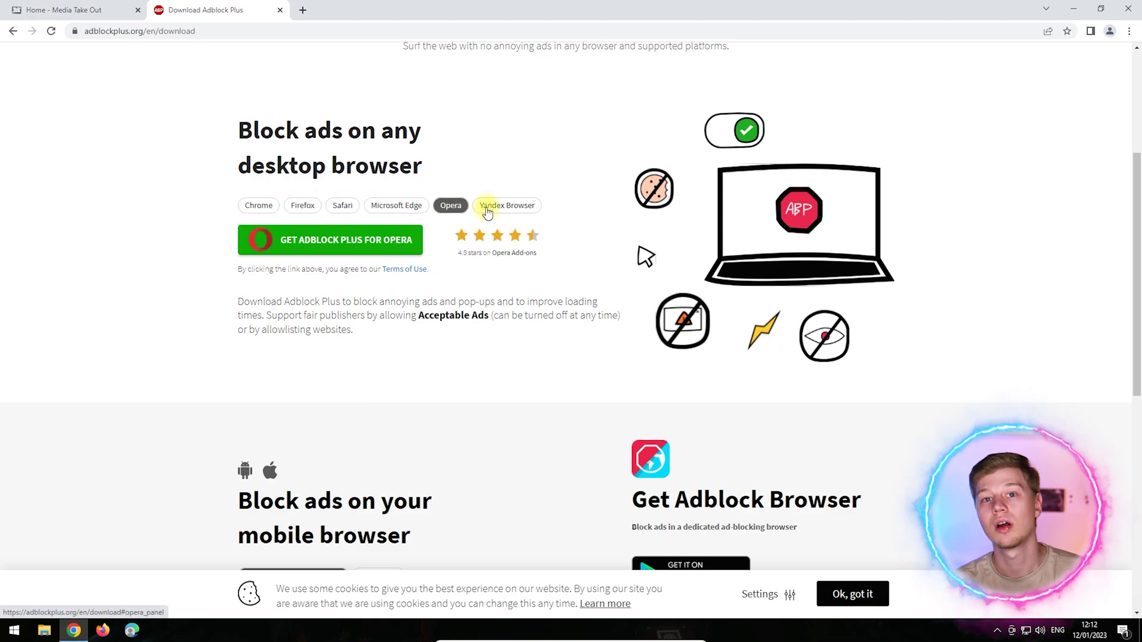
click(487, 209)
click(259, 205)
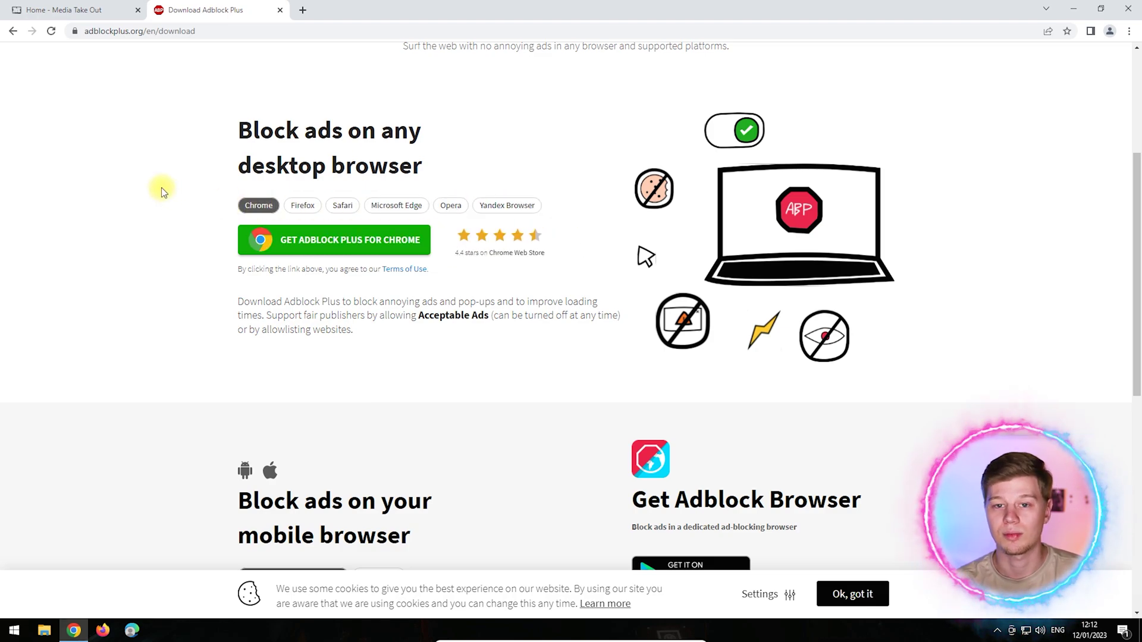
scroll(162, 189, up, 4)
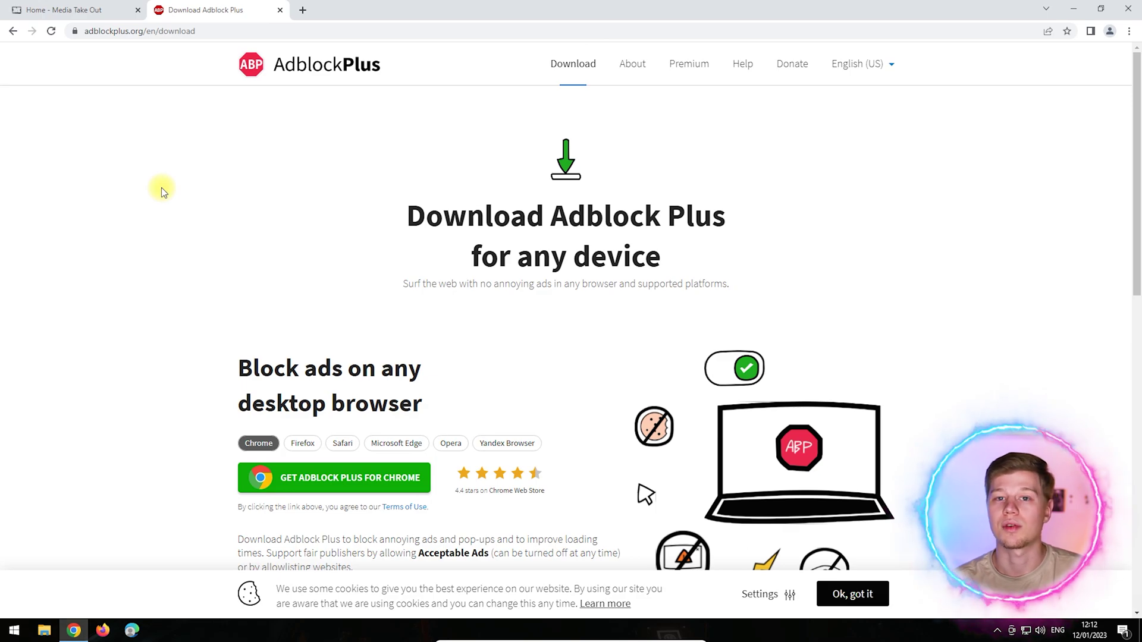
Search the Chrome Web Store for 'adblock plus' and add the Adblock Plus - free ad blocker extension.
click(303, 11)
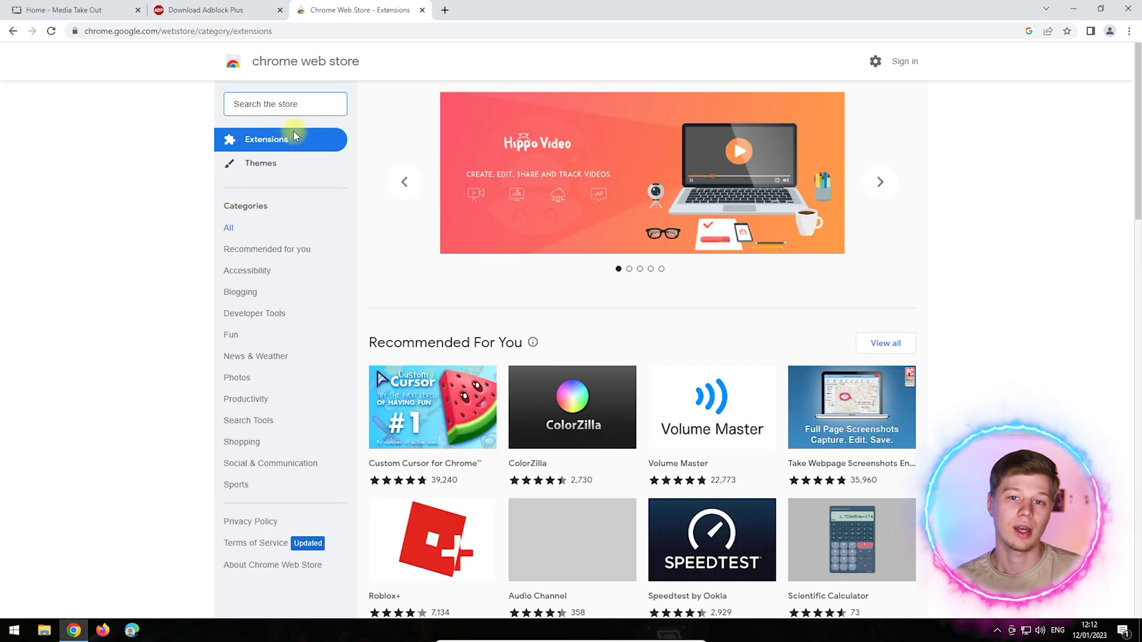
click(303, 106)
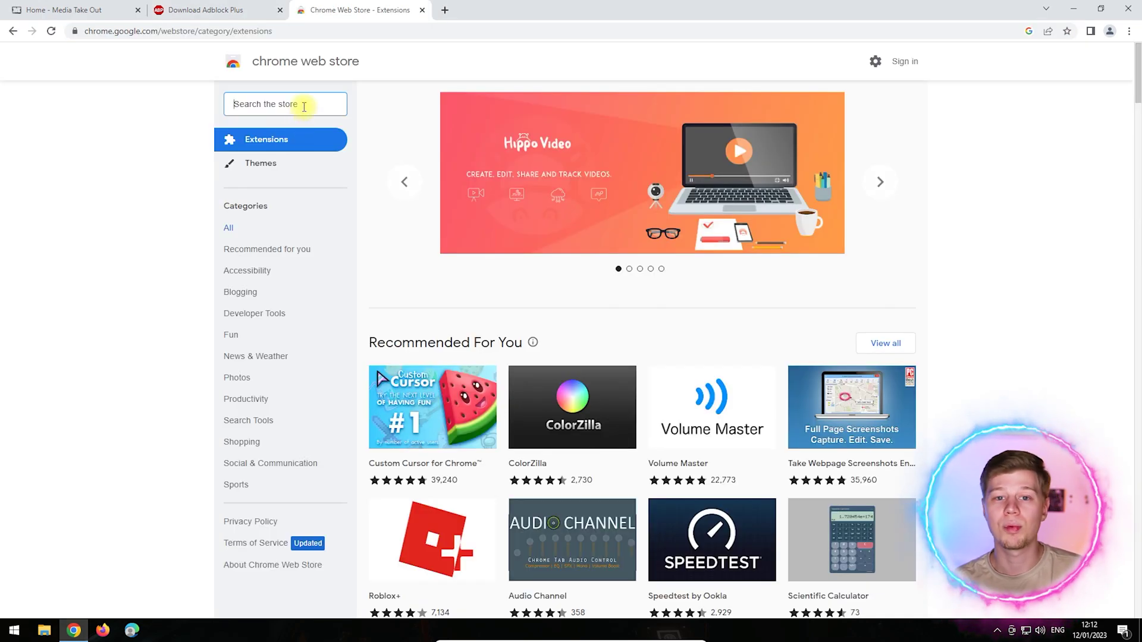
text(adblock)
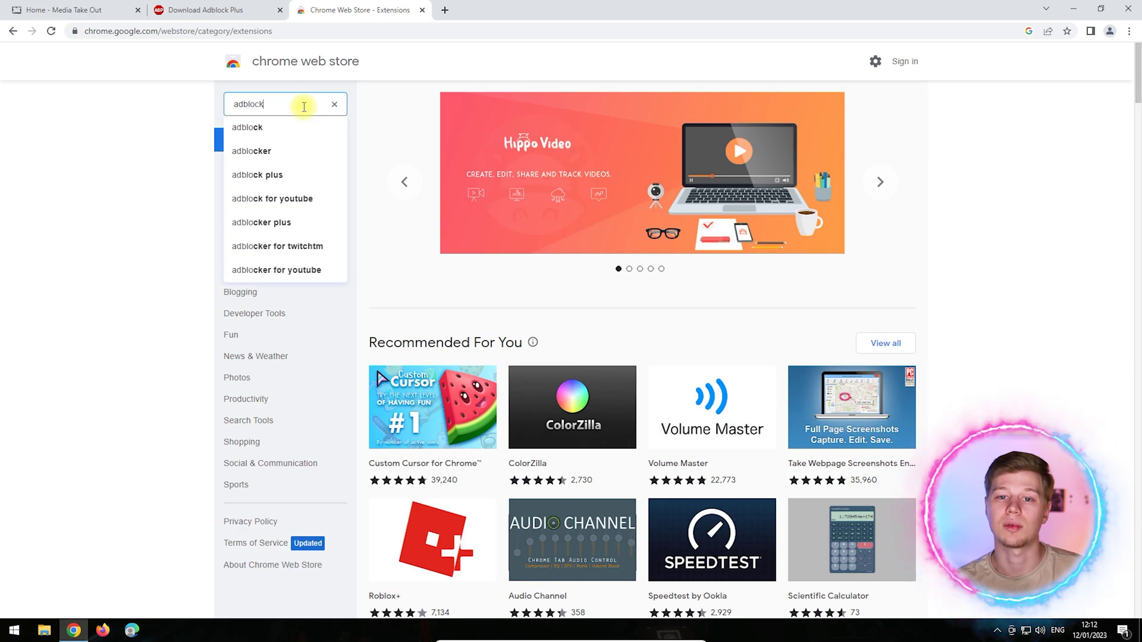
text( plus)
key(Return)
click(788, 161)
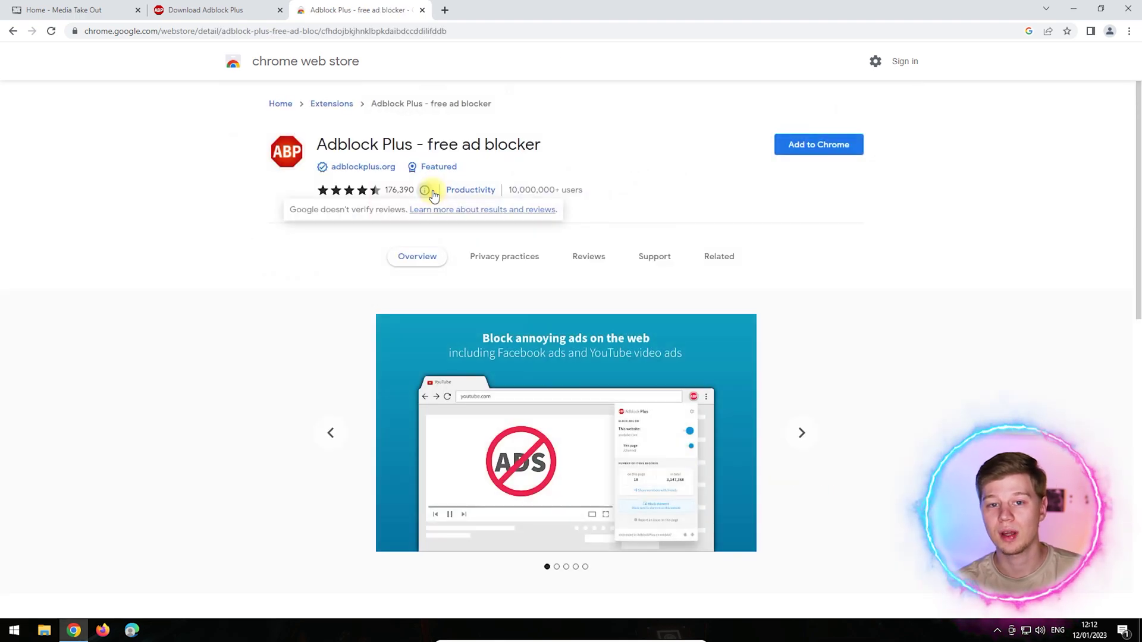
click(803, 153)
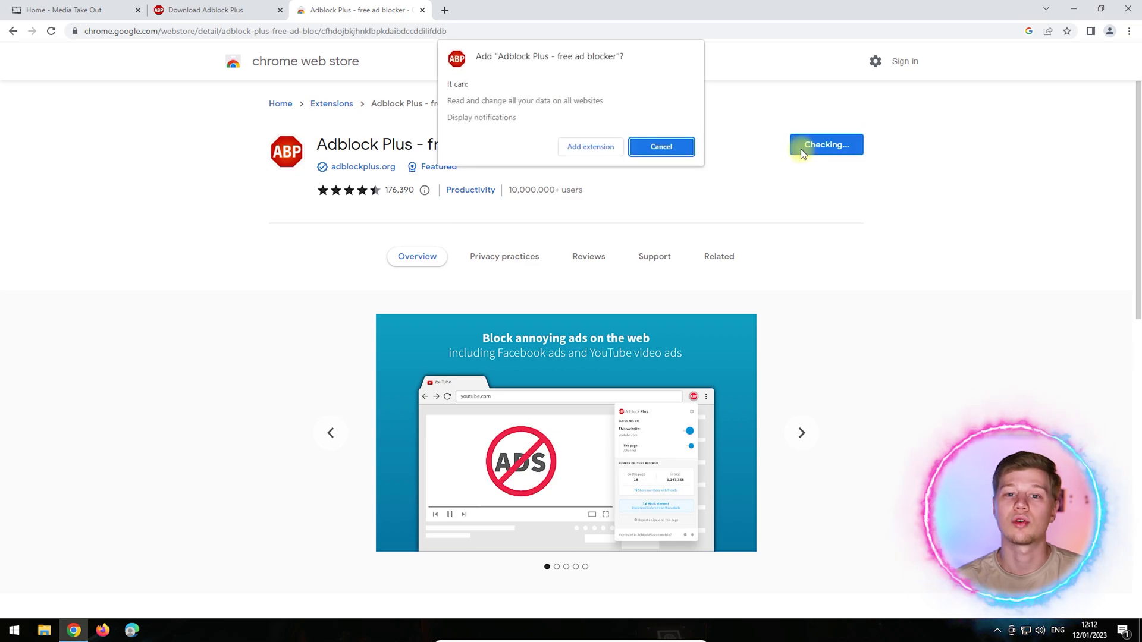
click(610, 148)
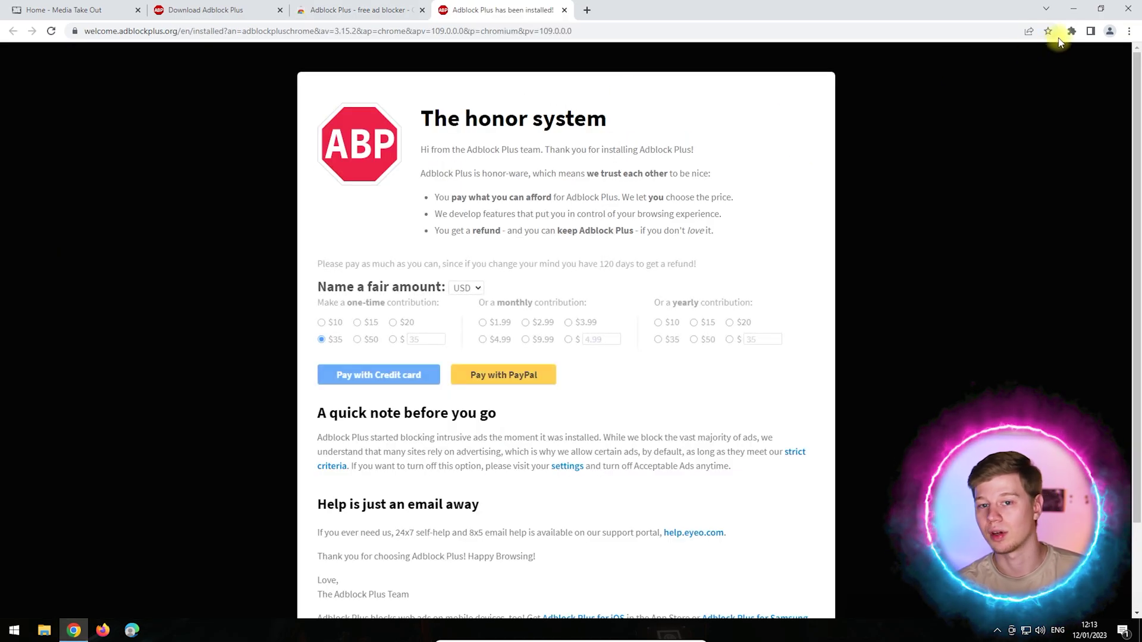
Pin Adblock Plus to the toolbar and view its extension details page.
click(1074, 31)
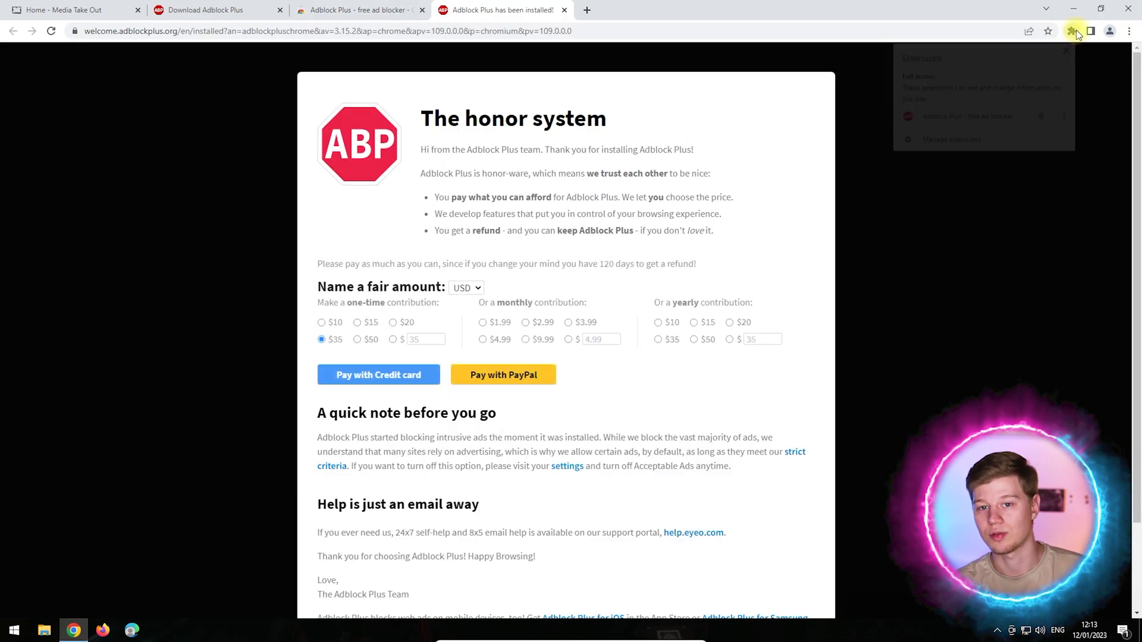
click(1044, 117)
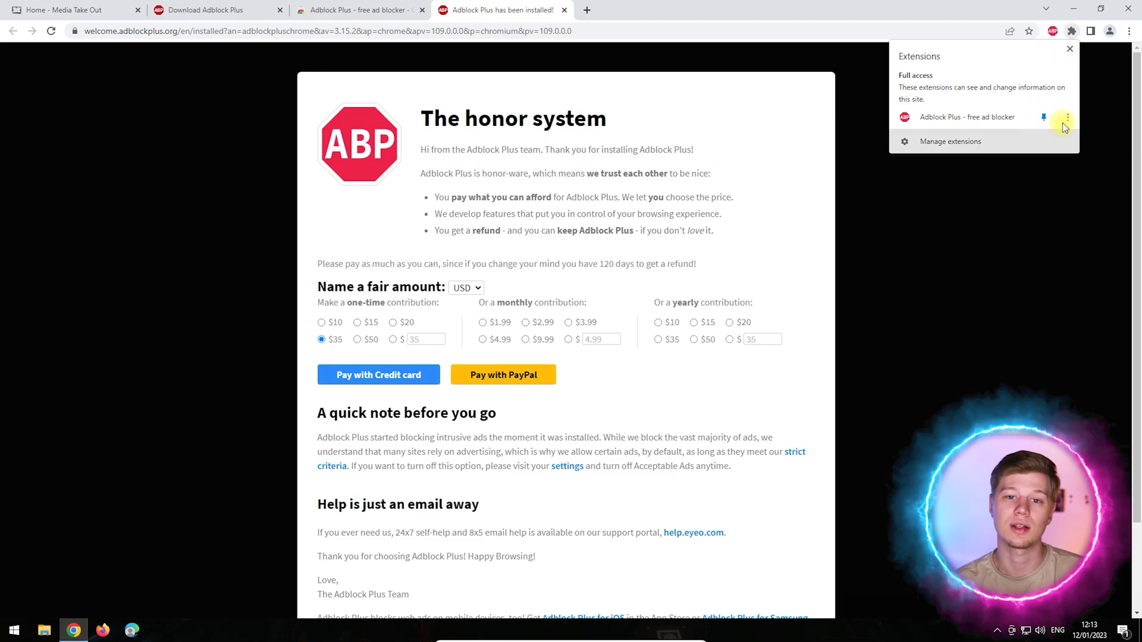
click(1068, 119)
click(1047, 220)
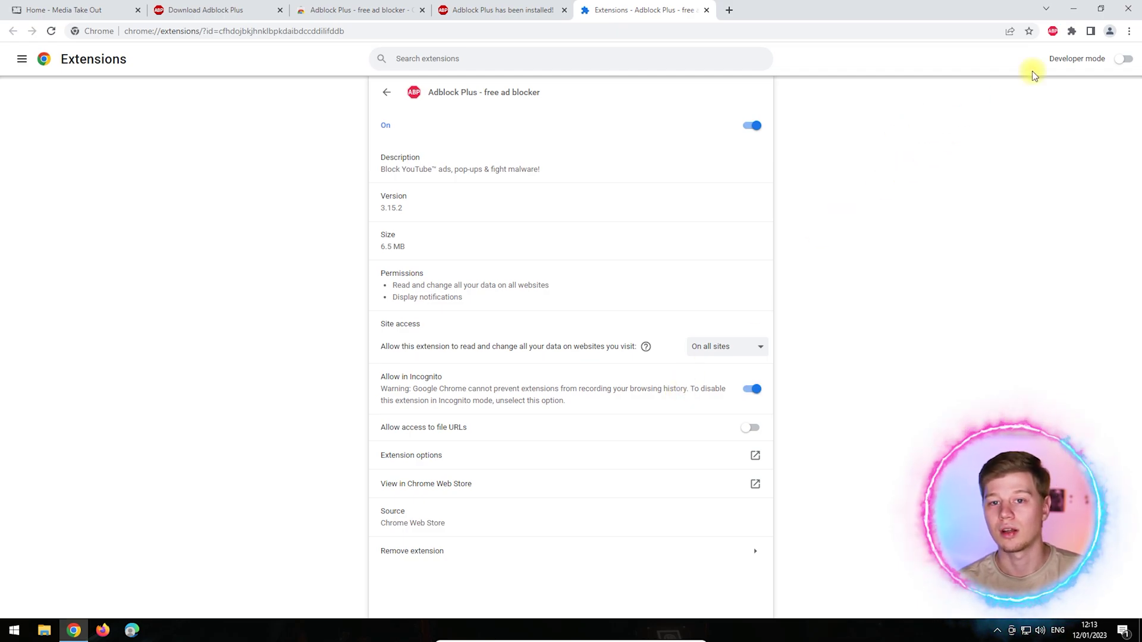
Load mediatakeout.com in a new Incognito window.
click(1131, 34)
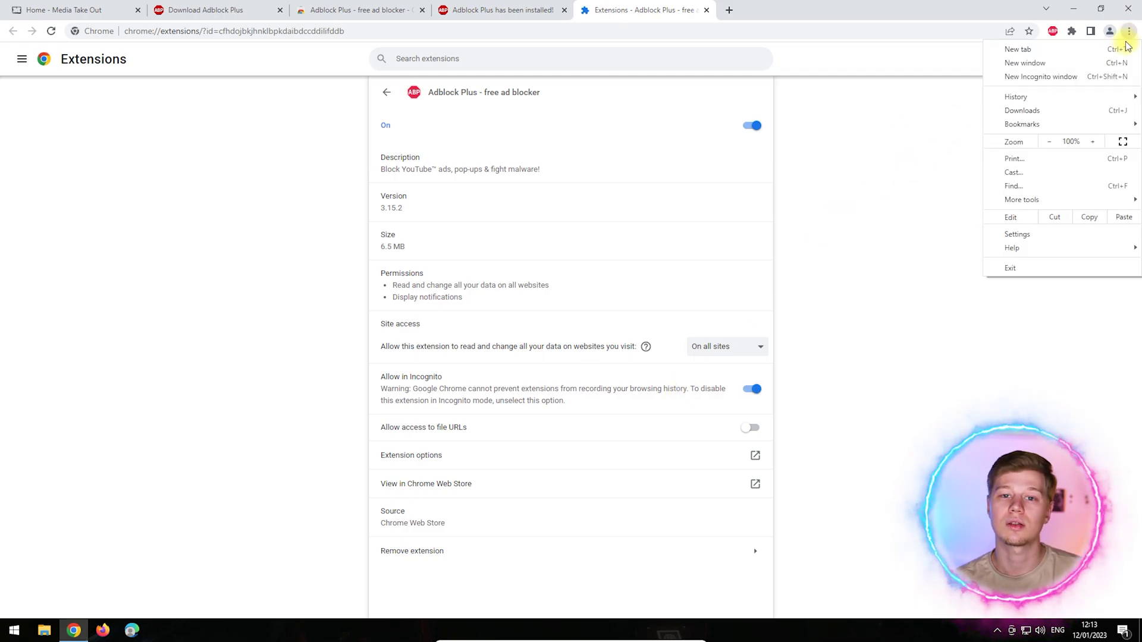
click(1043, 78)
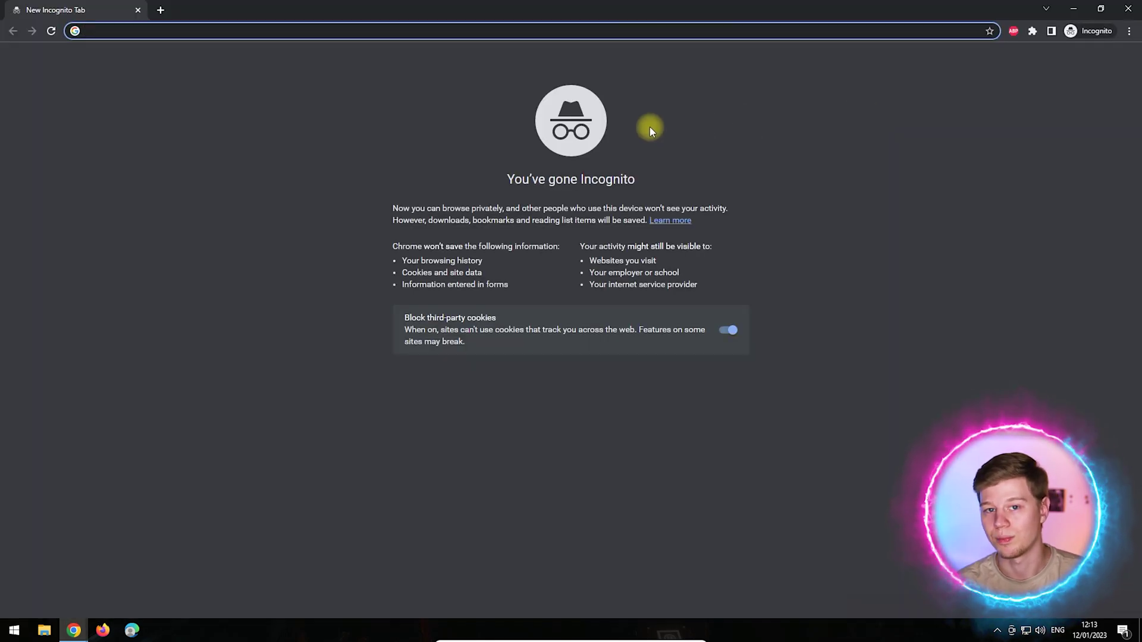
text(med)
key(Return)
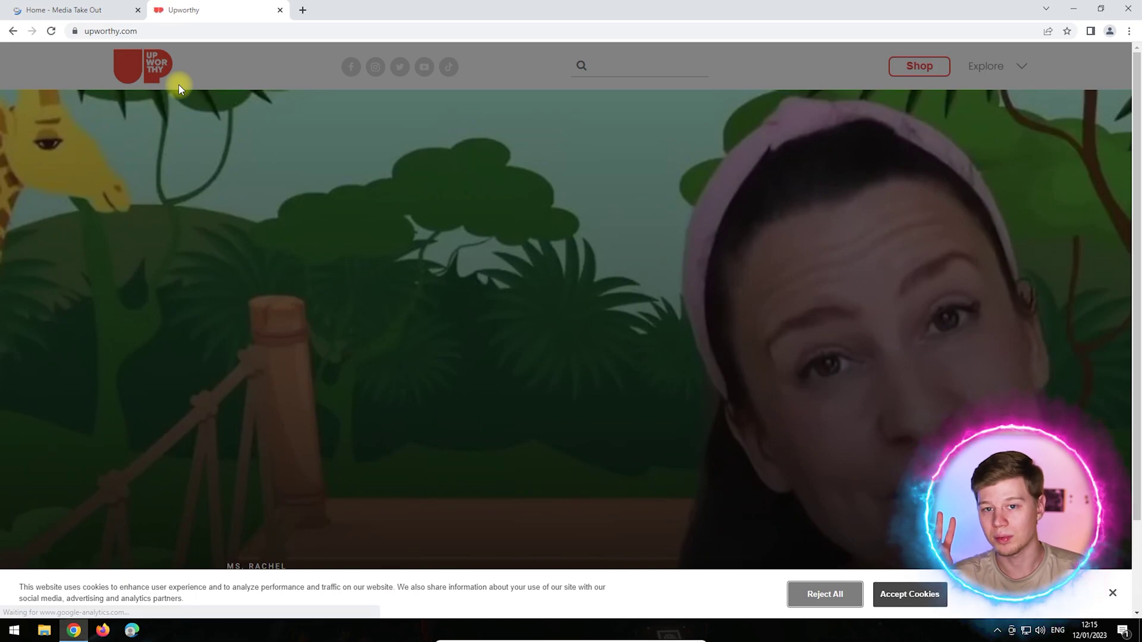
Accept Upworthy's cookies to dismiss the consent banner.
click(916, 596)
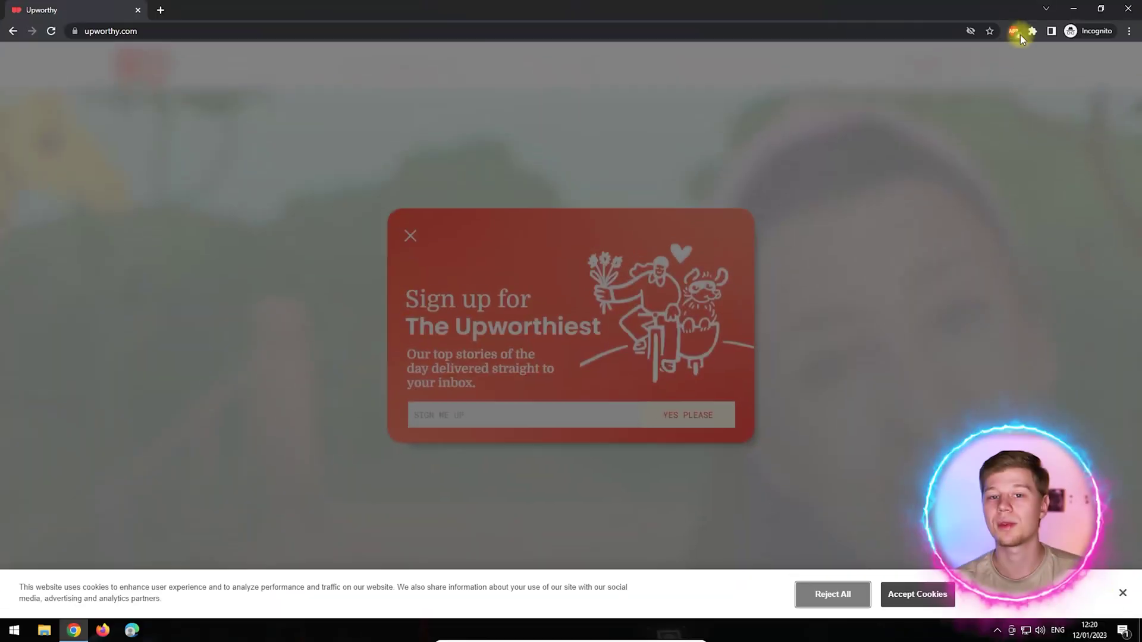
Use Adblock Plus Block element to block Upworthy's dark overlay and sign-up pop-up.
click(1014, 32)
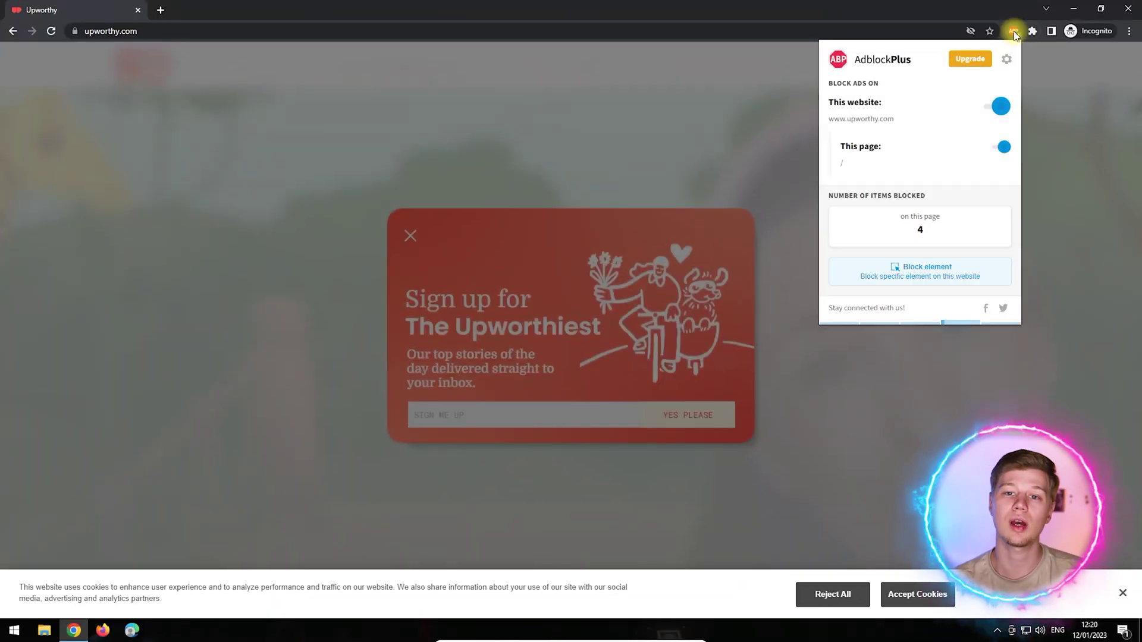
click(950, 273)
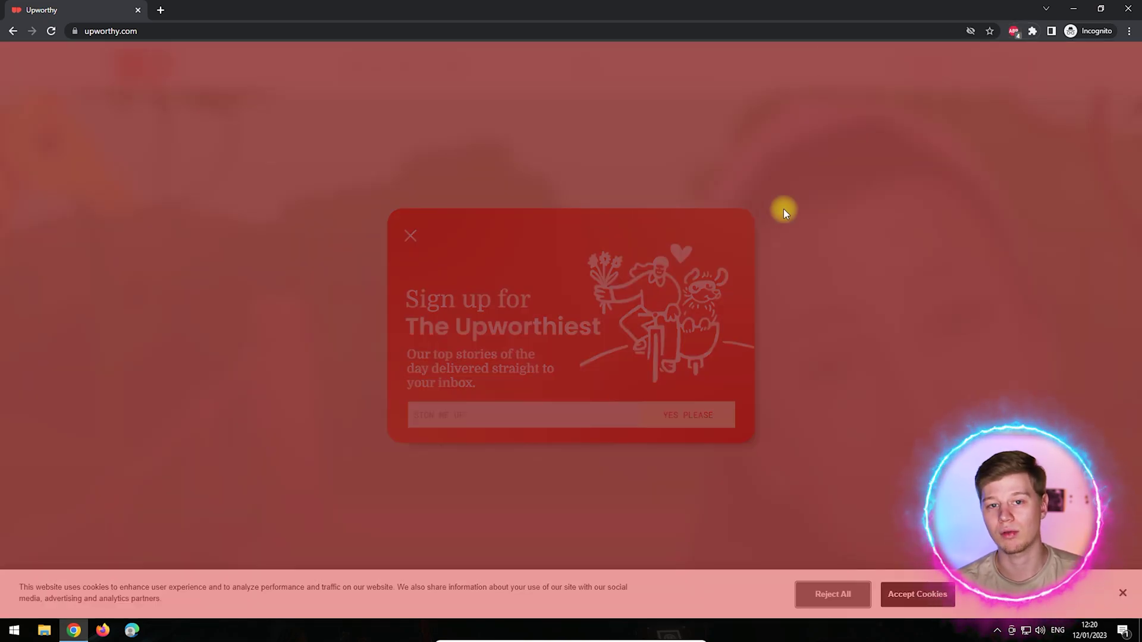
click(790, 208)
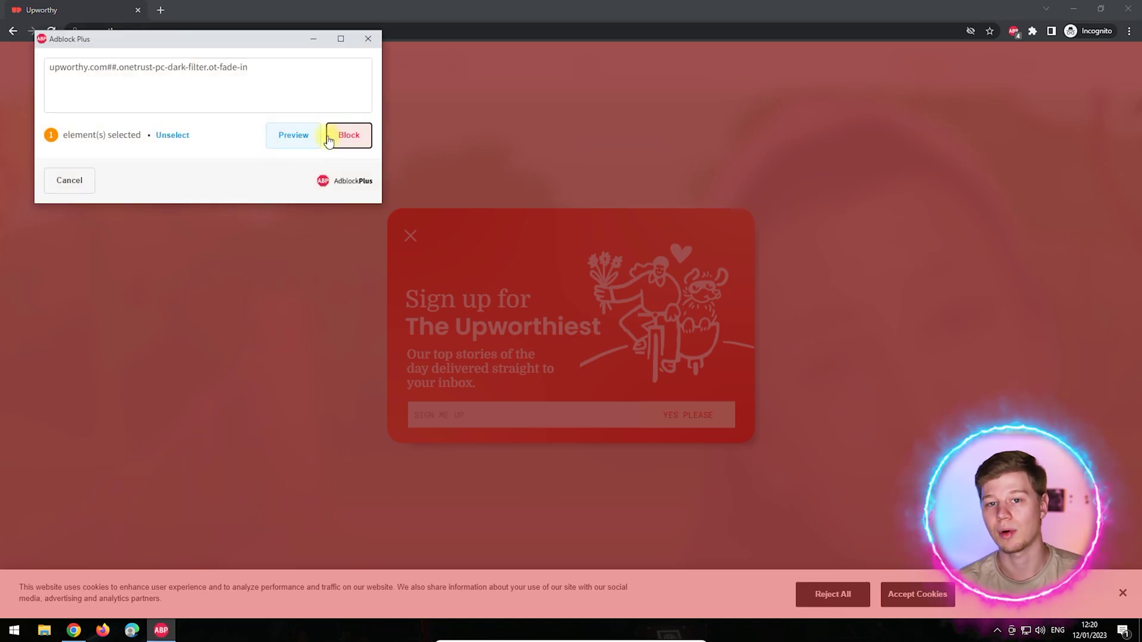
click(347, 140)
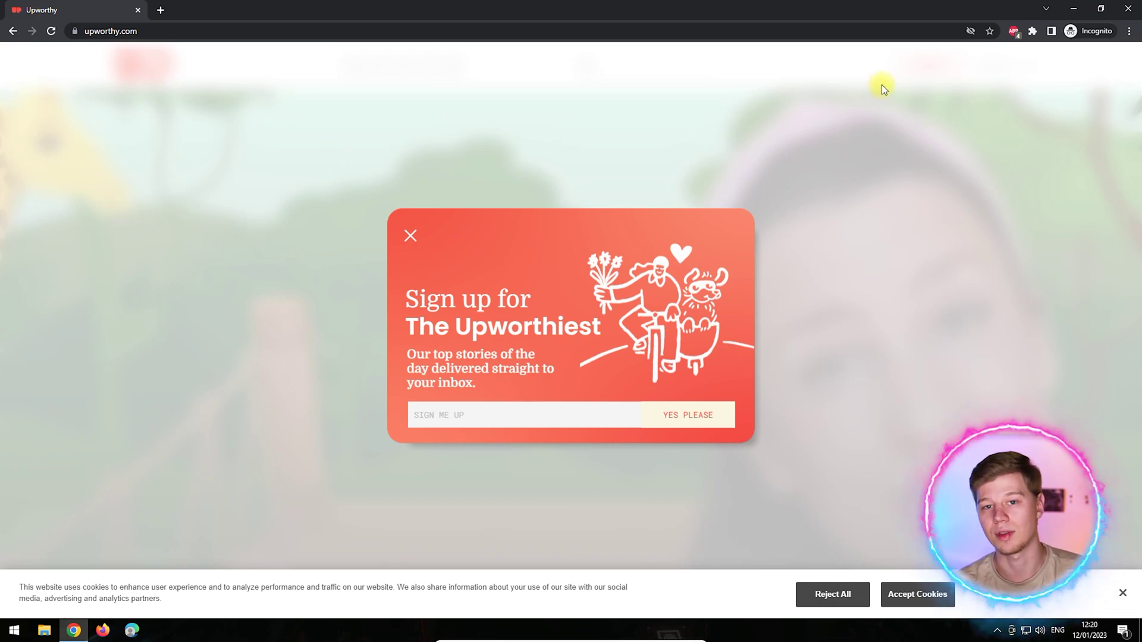
click(1013, 31)
click(918, 265)
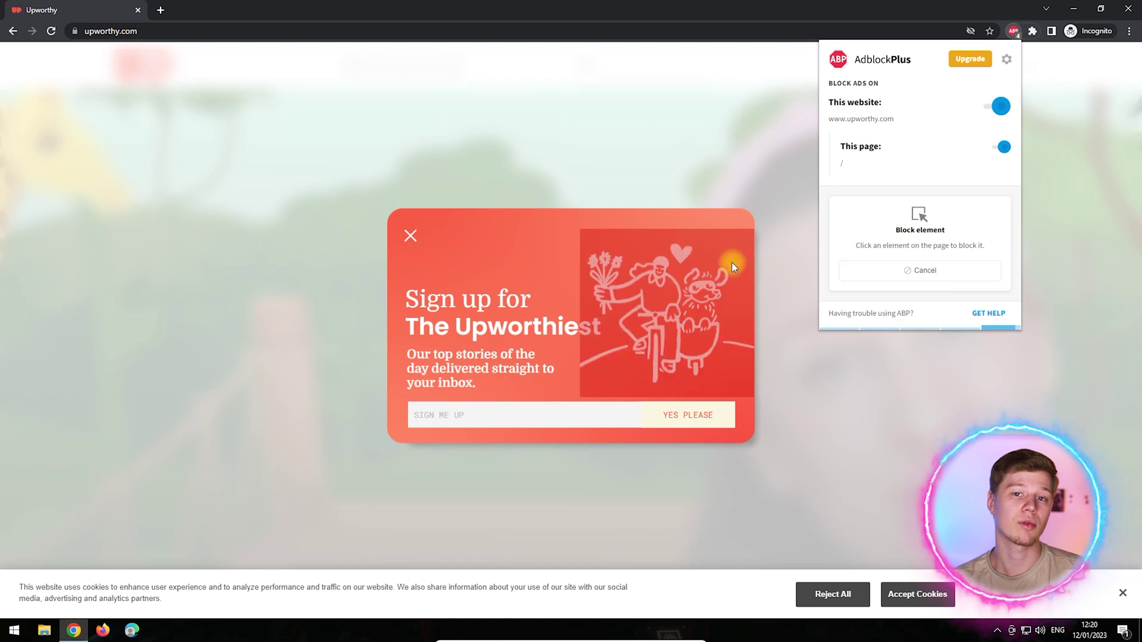
click(763, 213)
click(1013, 31)
Block the blurred page overlay with Adblock Plus and begin picking the cookie banner.
click(913, 263)
click(408, 359)
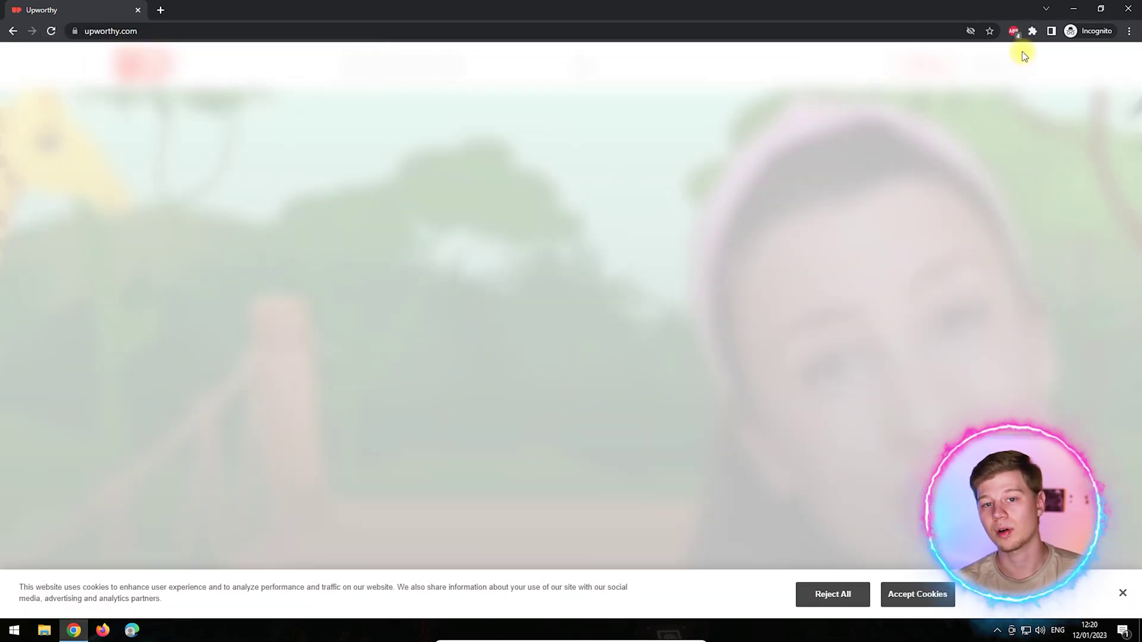
click(1013, 31)
click(918, 265)
click(718, 231)
click(1013, 31)
click(918, 265)
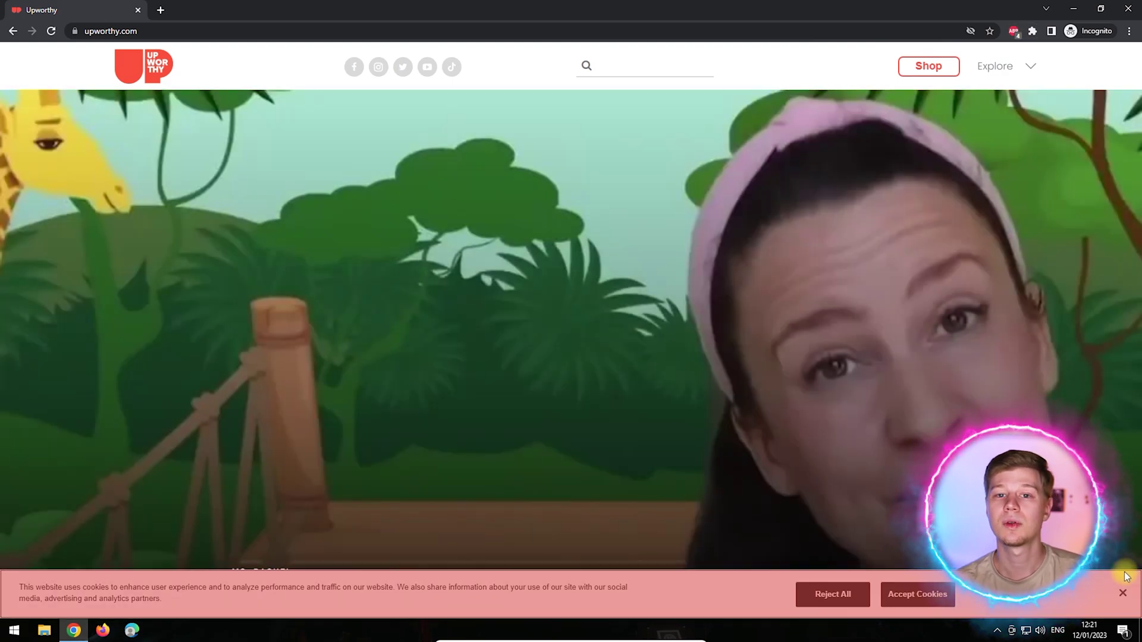
Block Upworthy's cookie banner with Adblock Plus and close that window.
click(1091, 577)
click(350, 135)
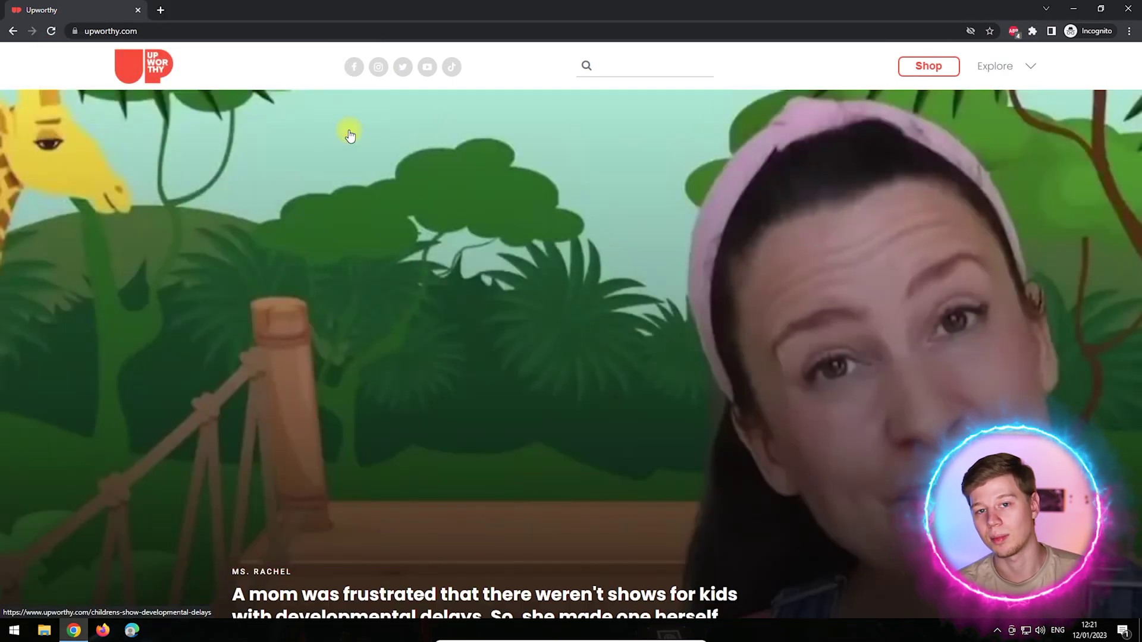
click(137, 10)
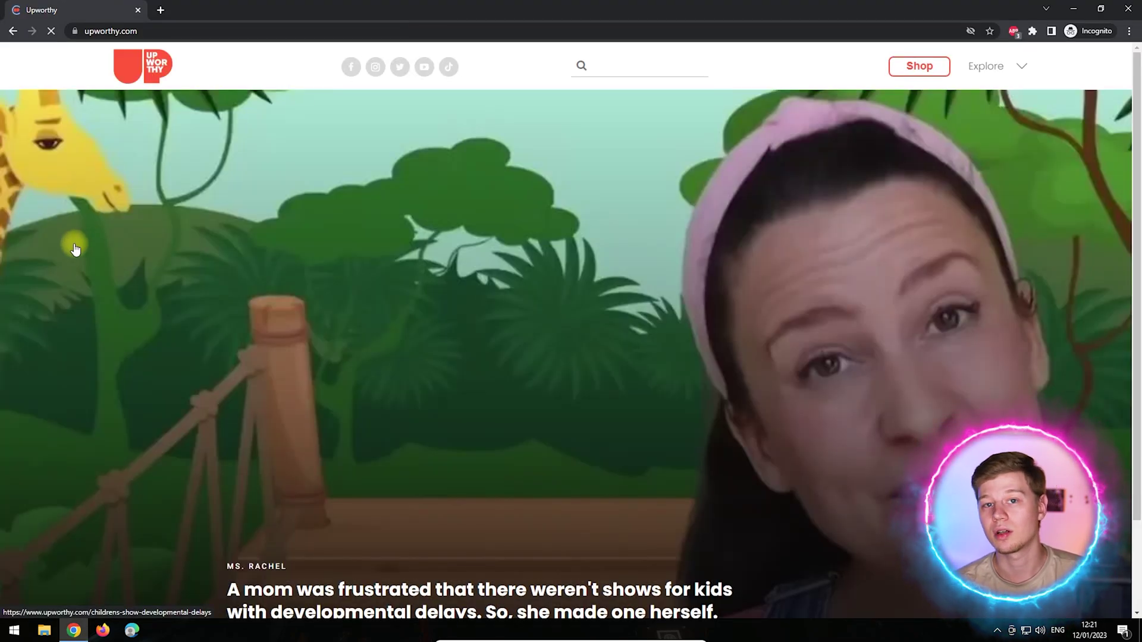
Scroll through upworthy.com in a fresh Incognito window to confirm no pop-ups appear.
scroll(75, 248, down, 5)
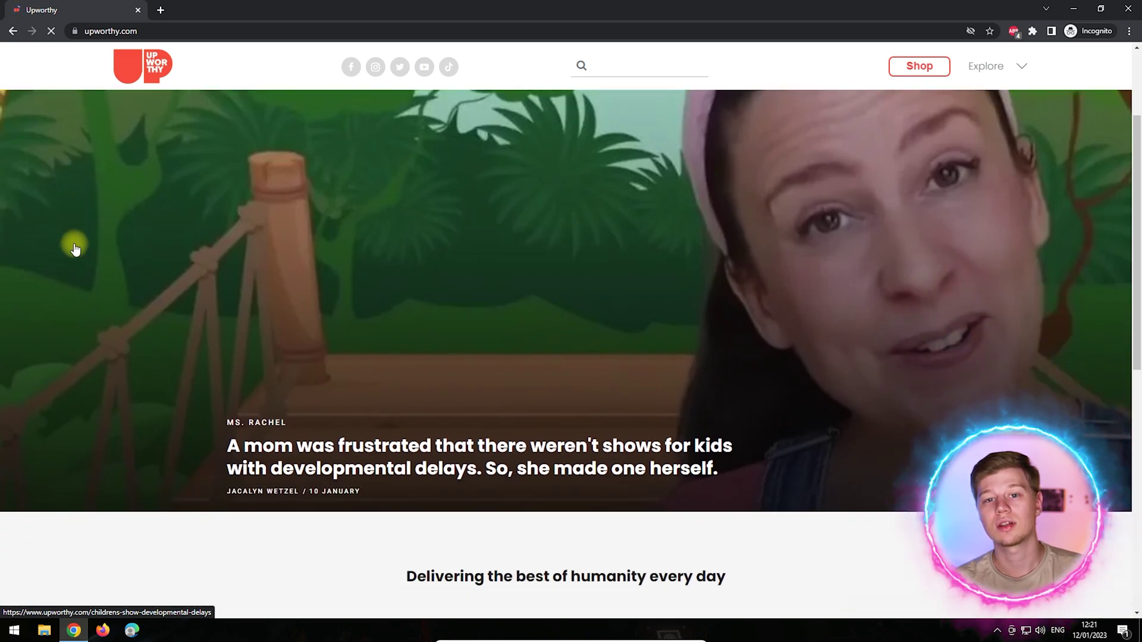
scroll(75, 249, down, 2)
scroll(75, 247, down, 2)
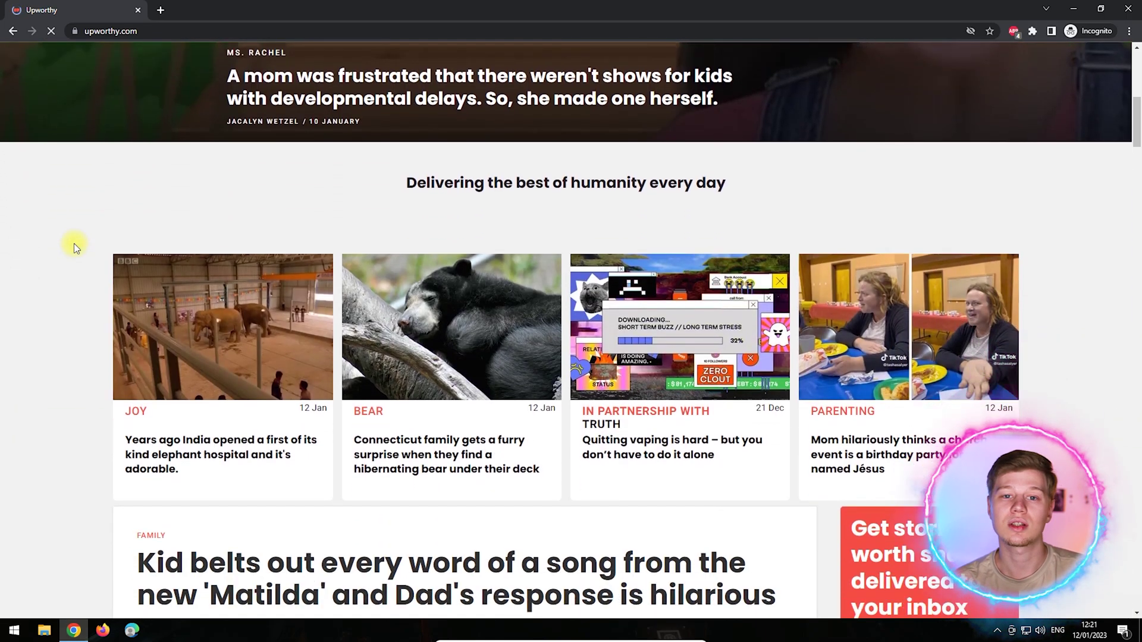
scroll(73, 244, down, 1)
scroll(74, 244, up, 3)
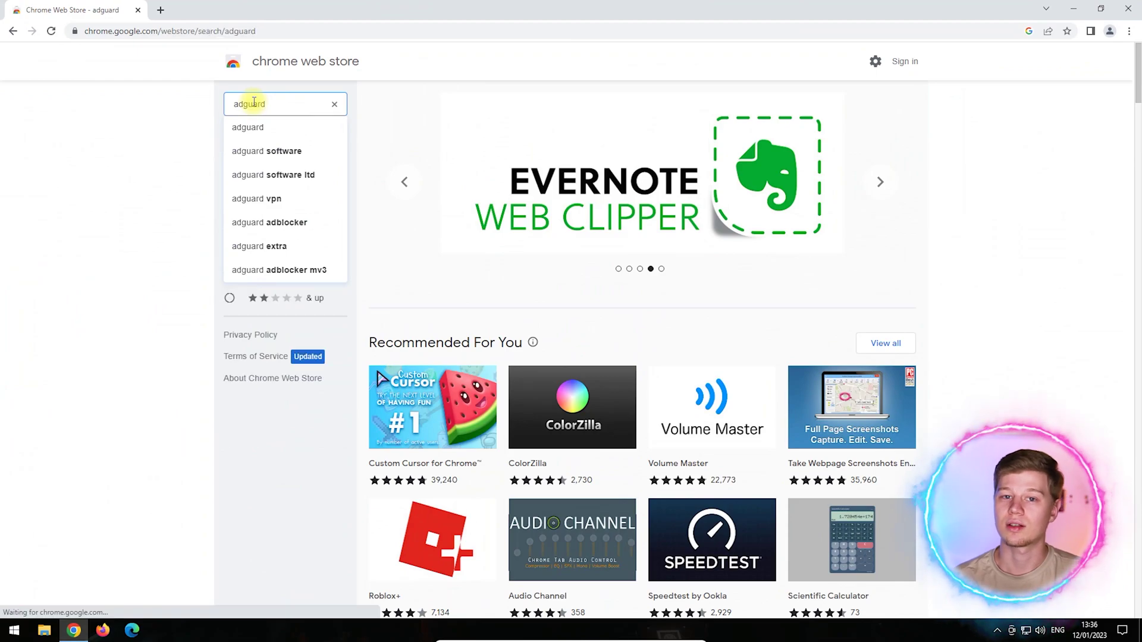
Add the AdGuard AdBlocker extension from the Chrome Web Store.
click(532, 172)
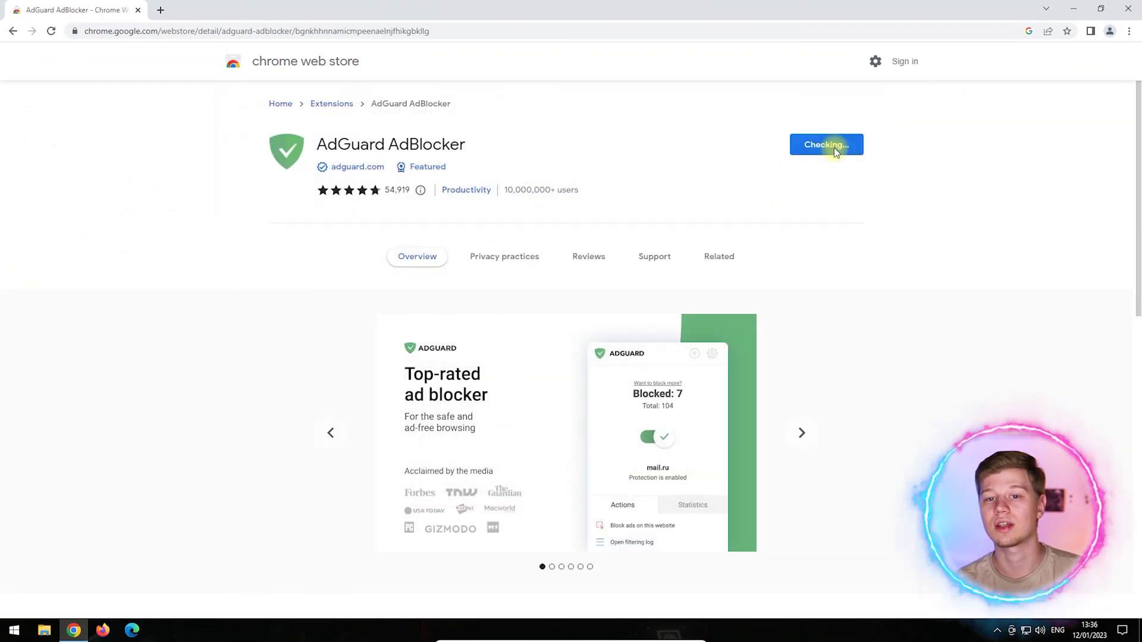
click(585, 129)
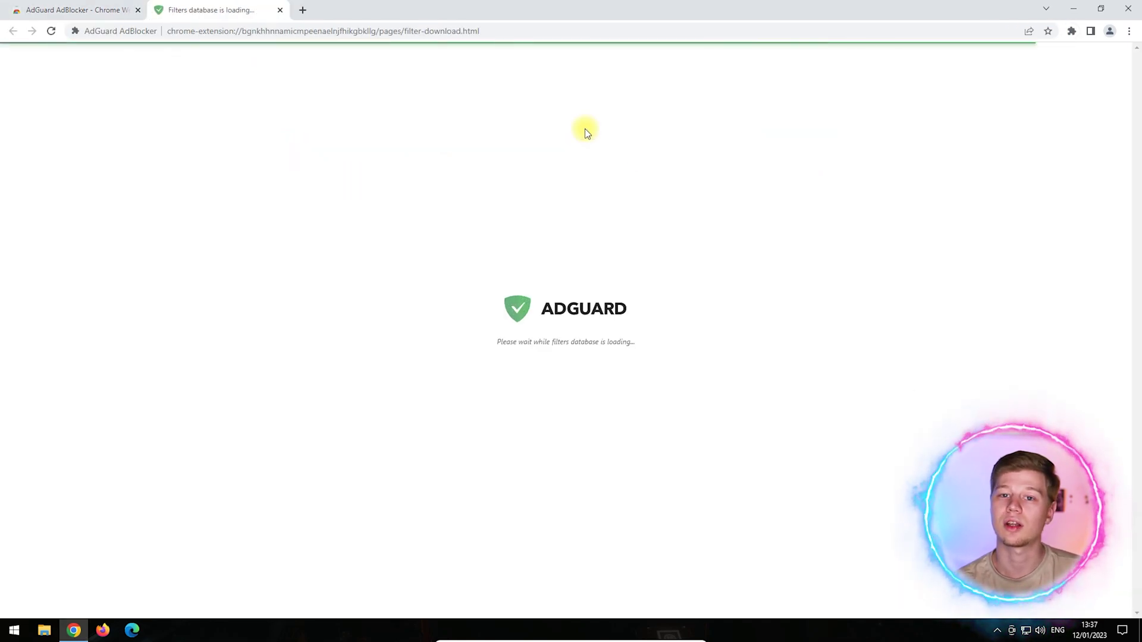
scroll(528, 298, down, 4)
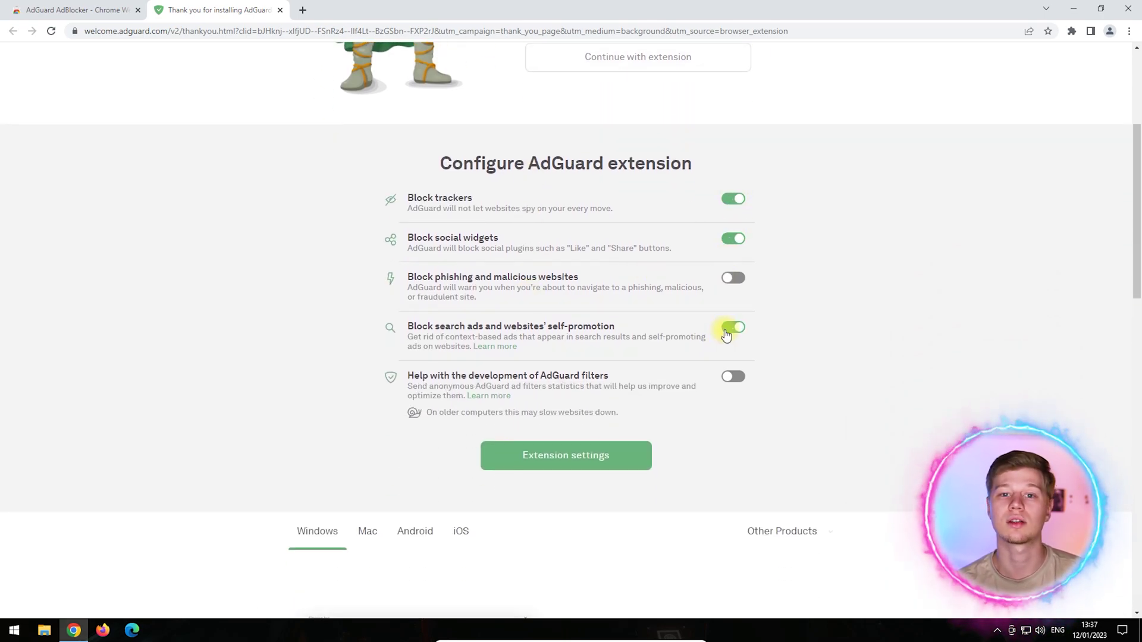
Enable AdGuard's Annoyances filters: AdGuard Cookie Notices and Fanboy's Annoyances.
click(562, 455)
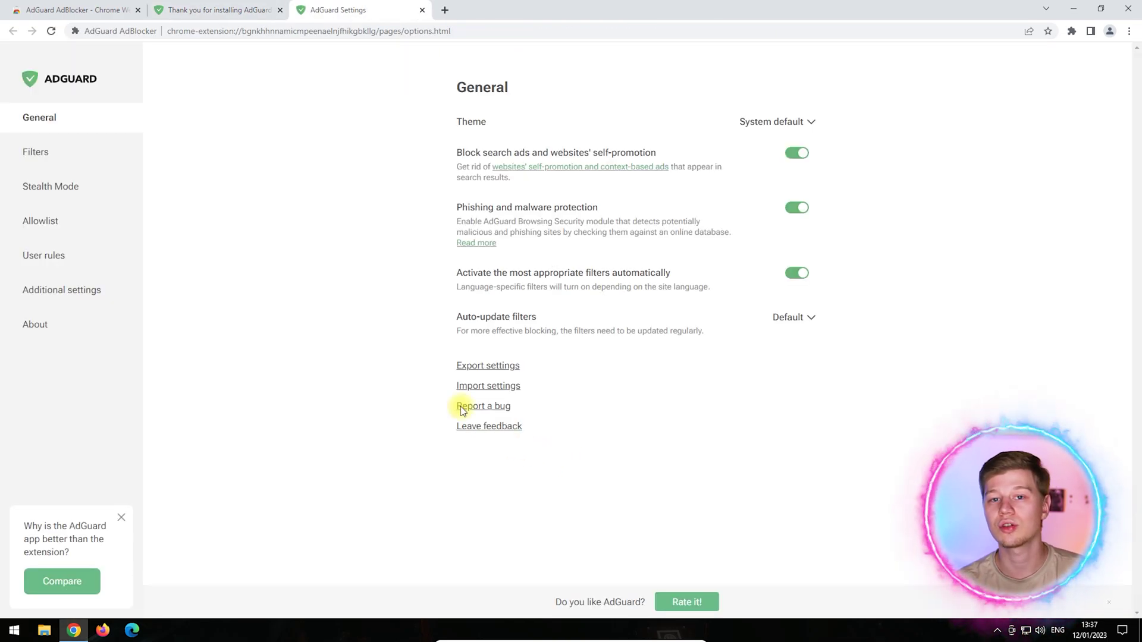
click(96, 155)
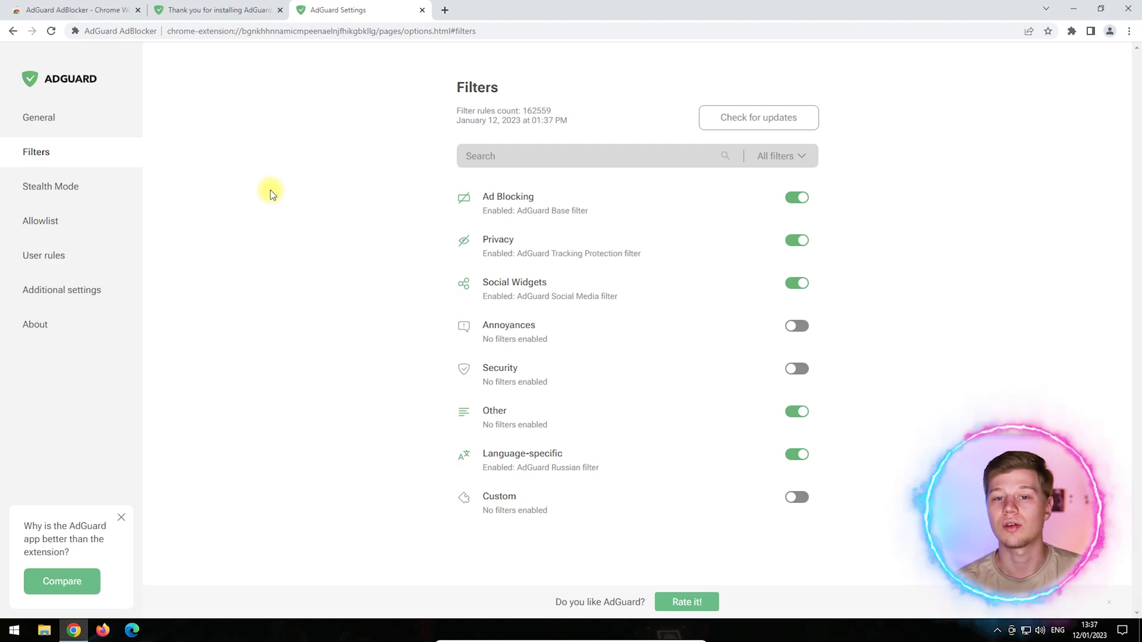
click(526, 328)
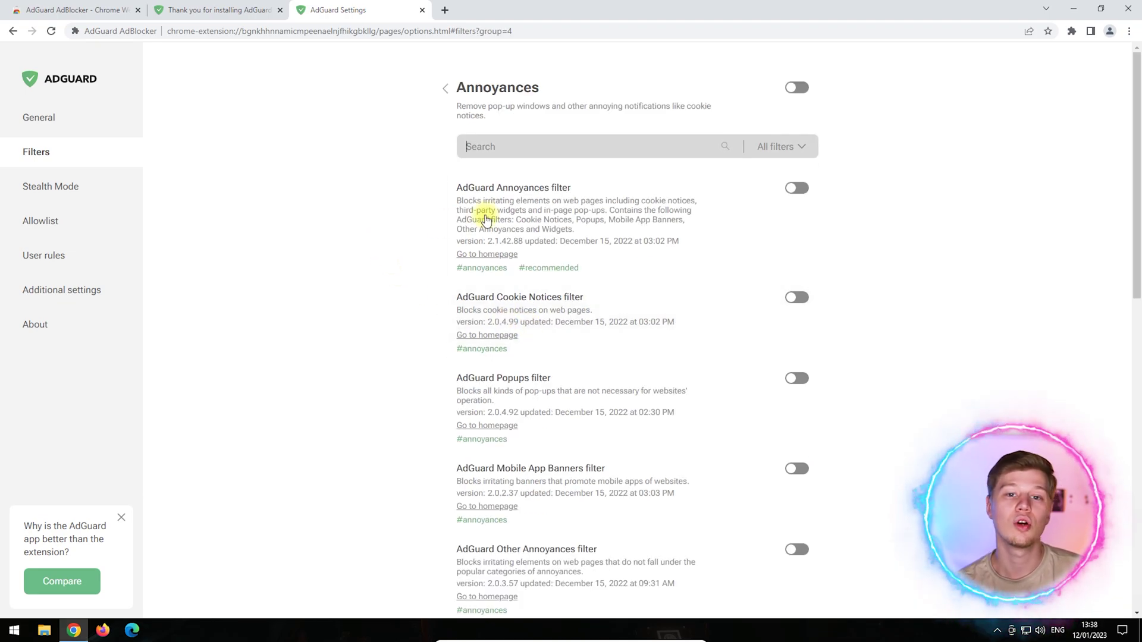
click(796, 303)
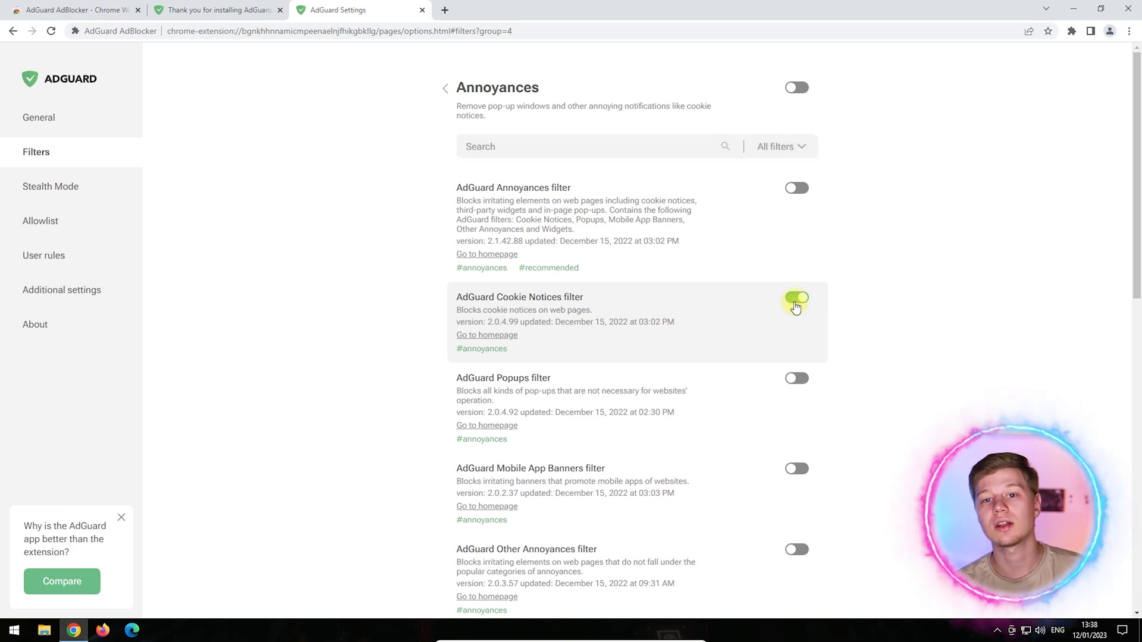
scroll(796, 307, down, 9)
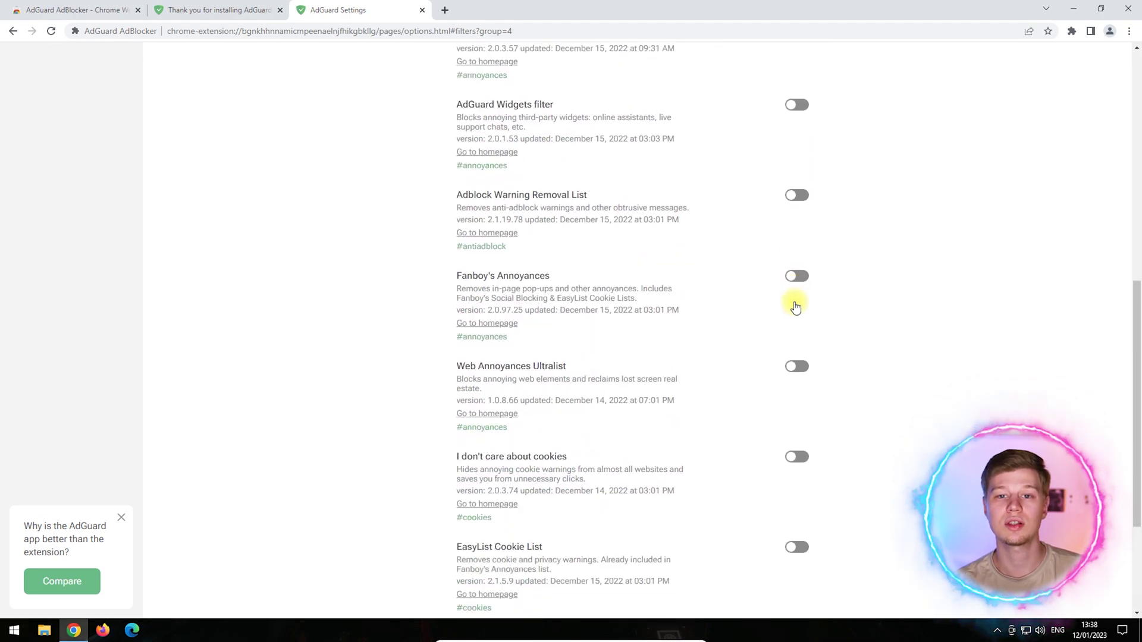
scroll(796, 307, down, 1)
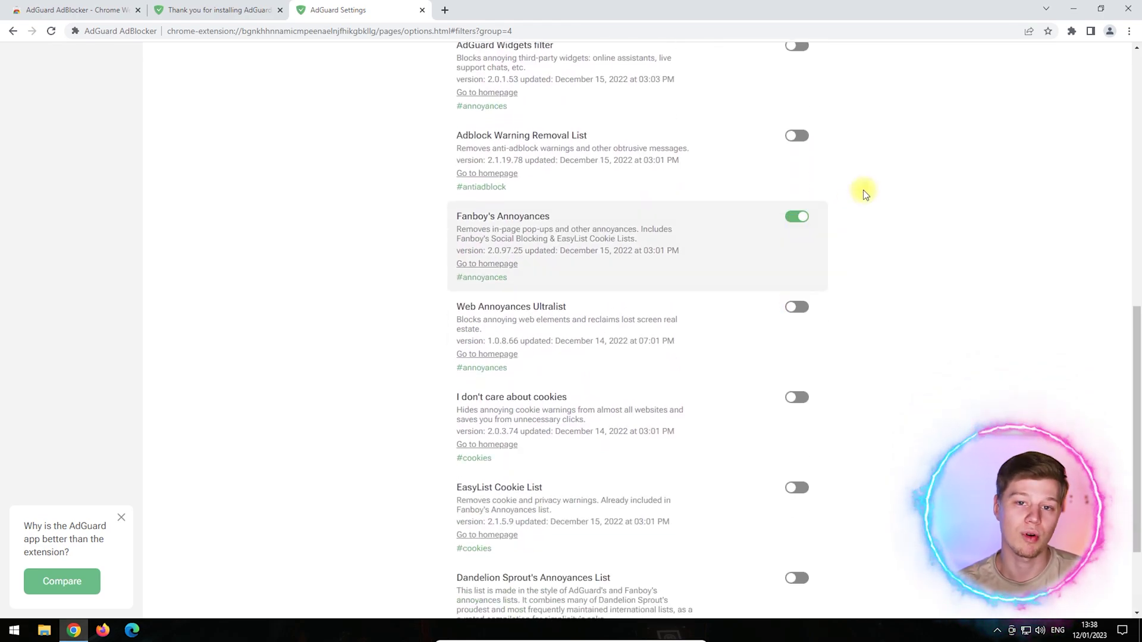
Open mediatakeout.com in a new Incognito window.
click(1129, 31)
click(1065, 76)
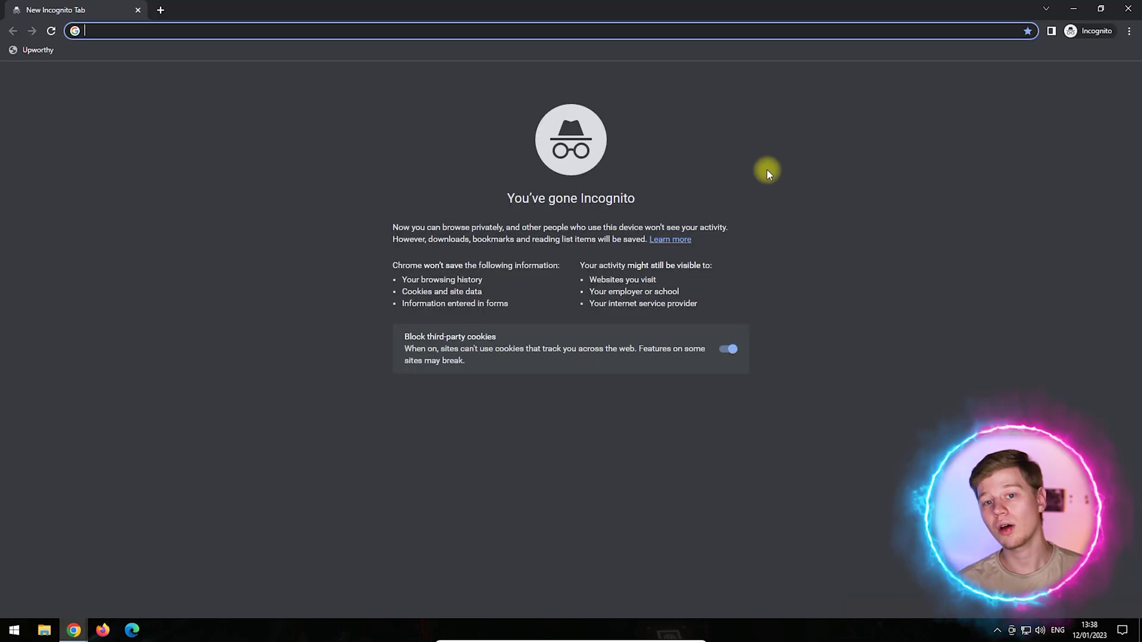
text(mediatakeout.com)
key(Return)
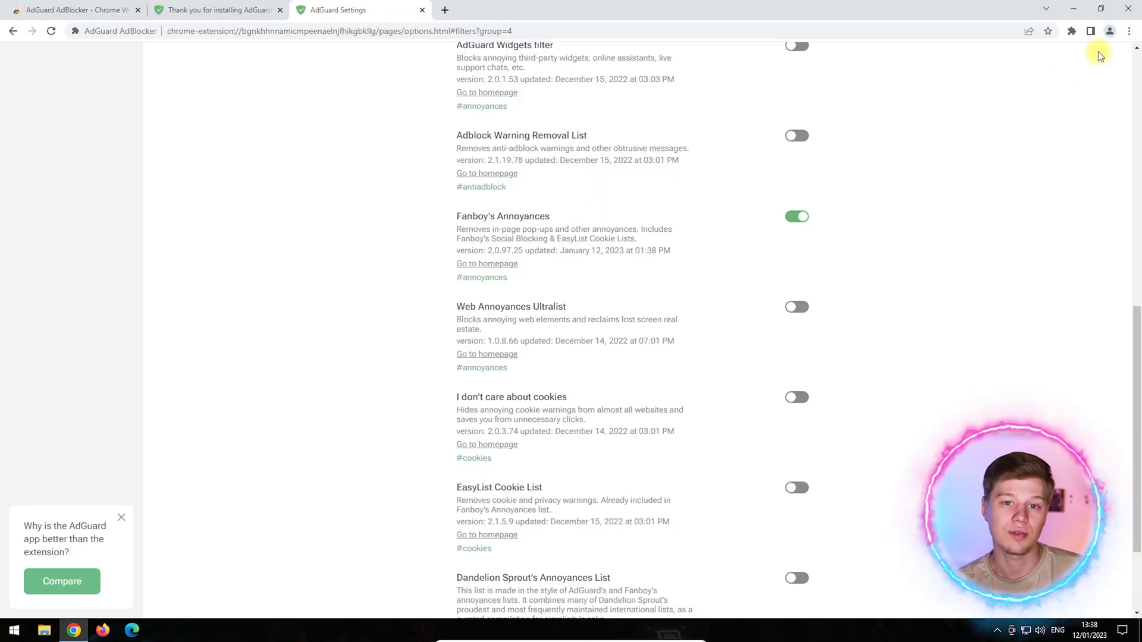
Turn on Allow in Incognito for AdGuard AdBlocker in Chrome's Extensions page.
click(1129, 30)
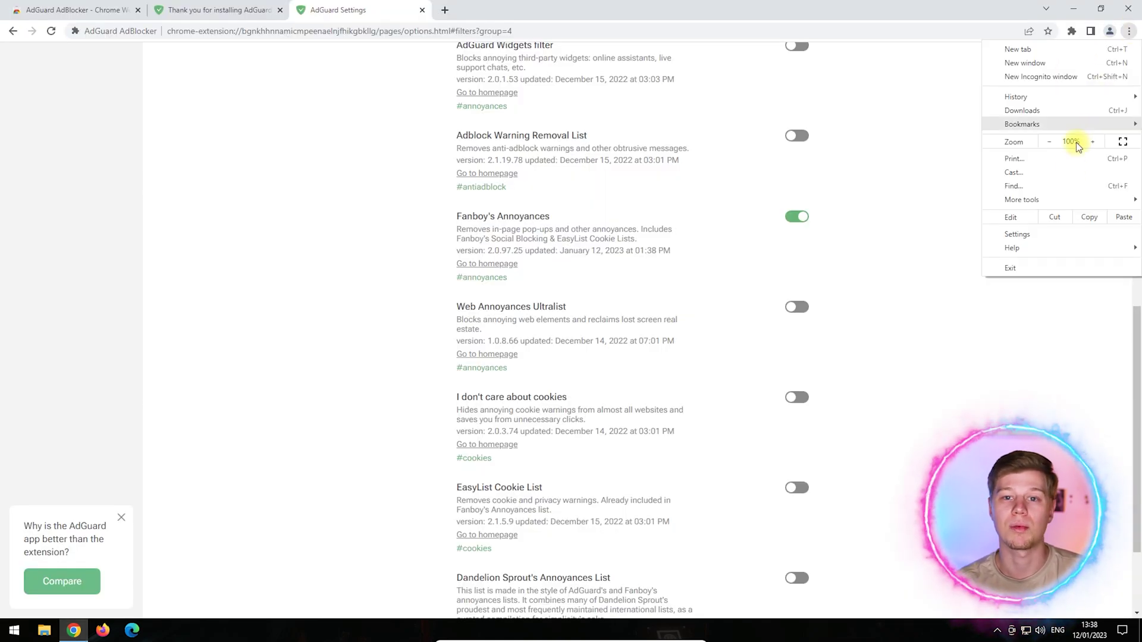
mouse_move(1051, 201)
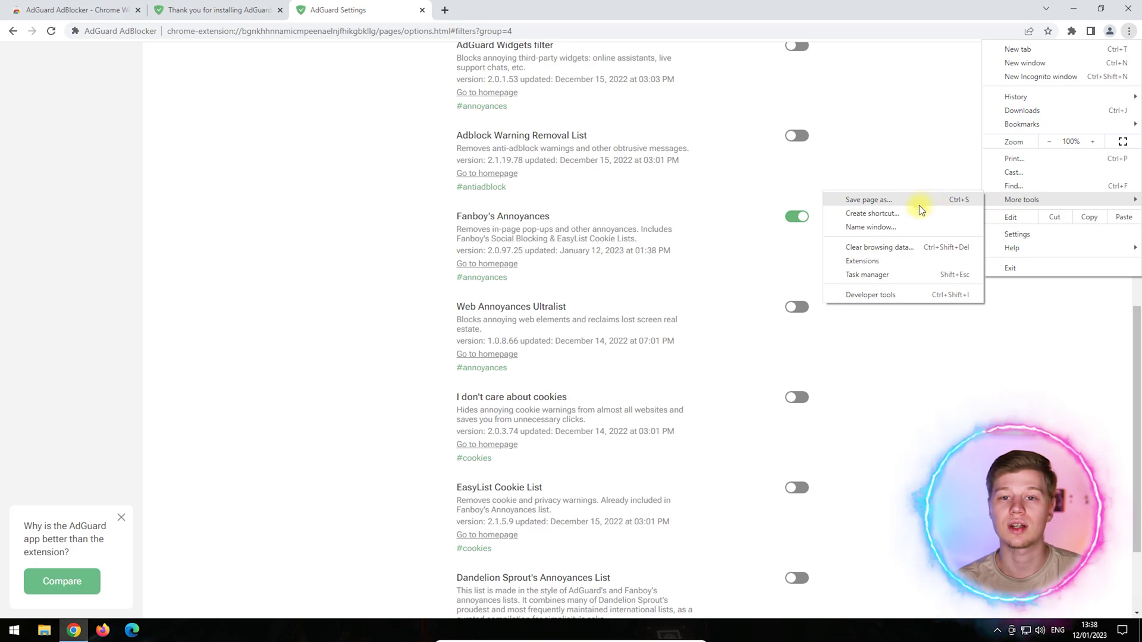
click(869, 262)
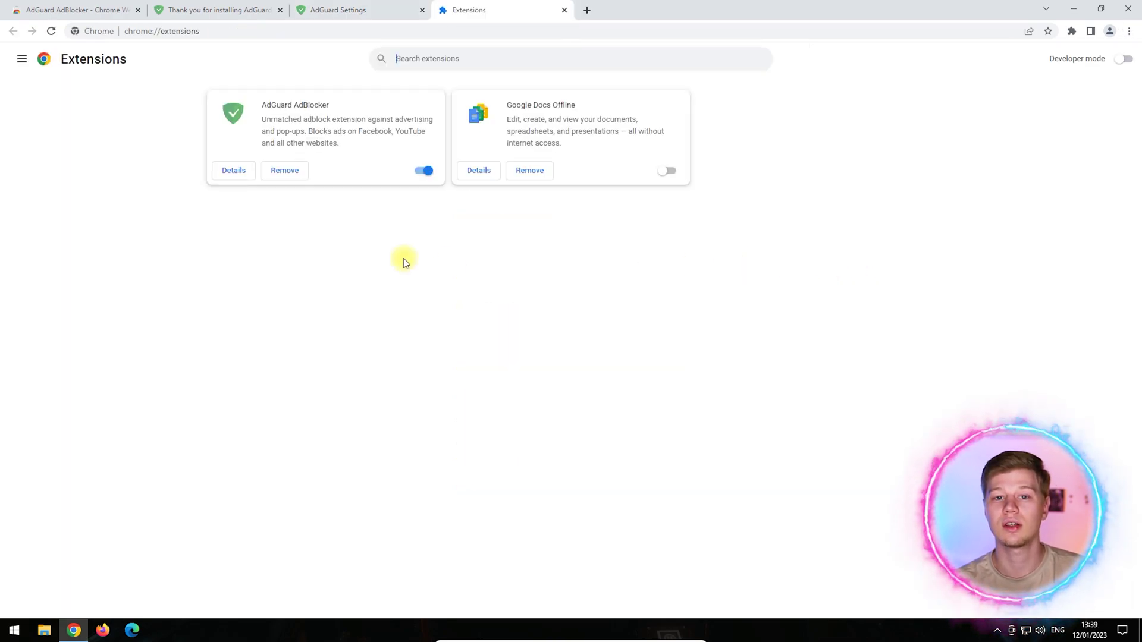
click(232, 171)
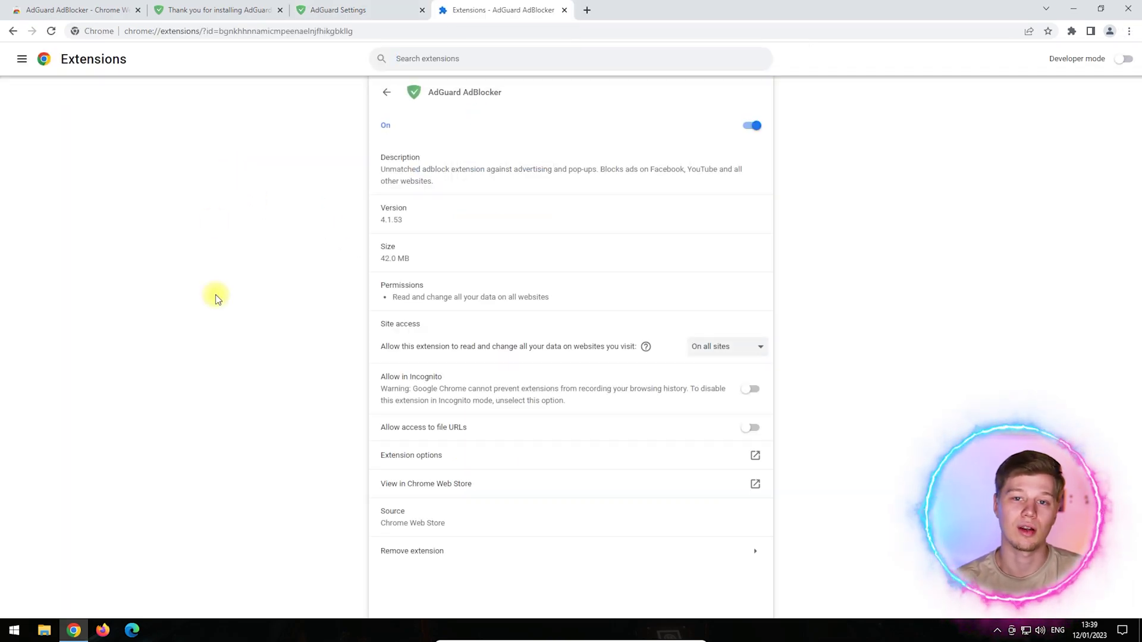
click(599, 388)
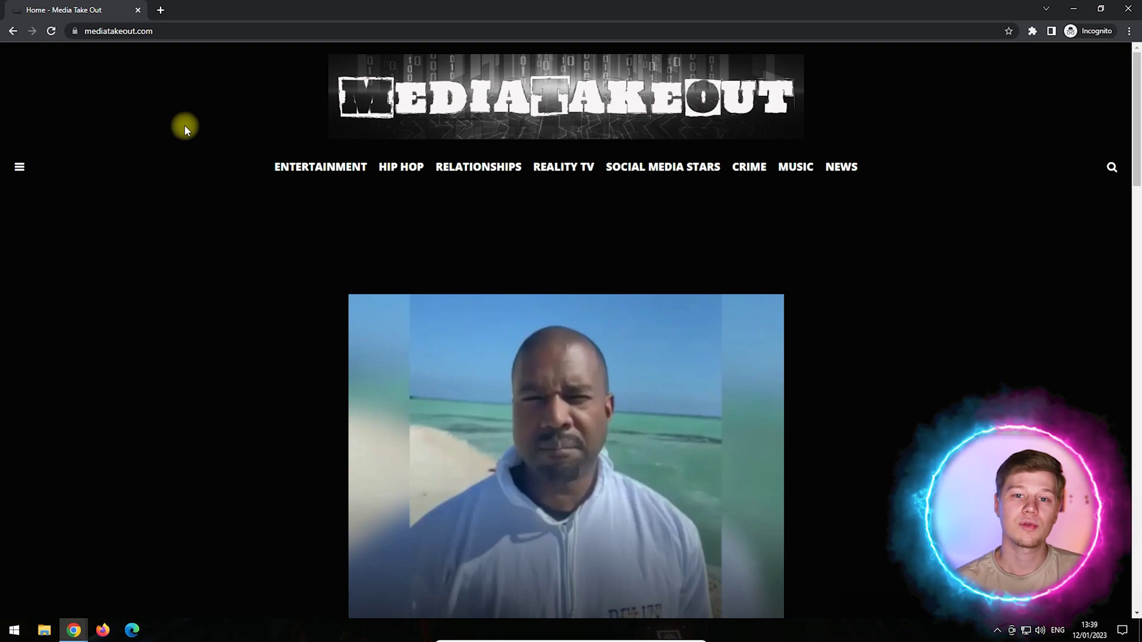
Load upworthy.com in a new Incognito tab.
scroll(184, 125, down, 4)
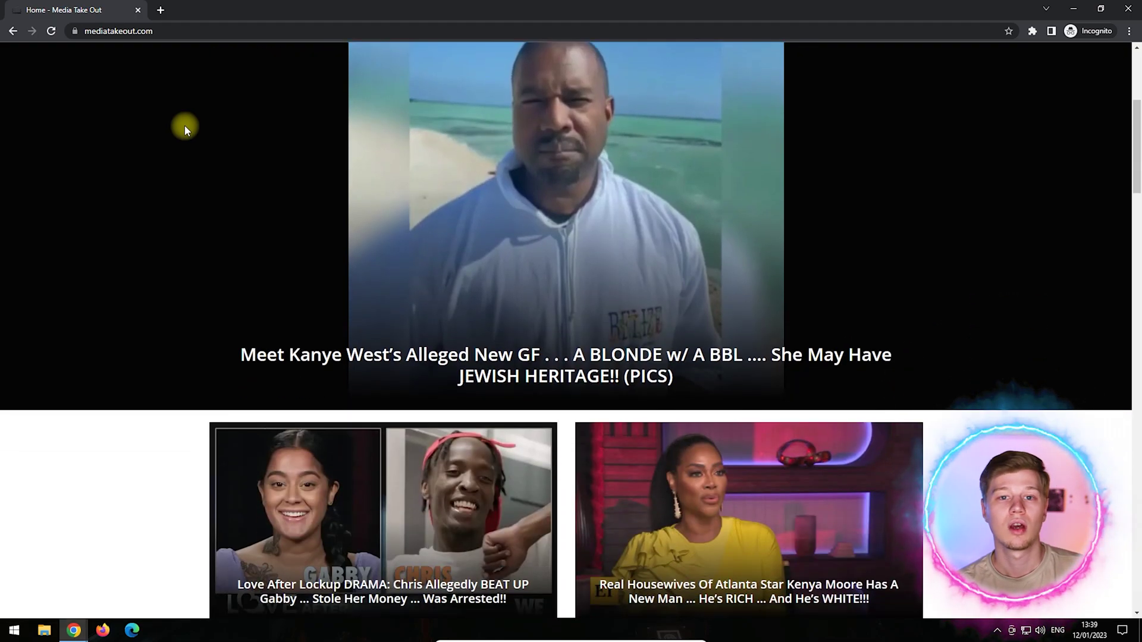
scroll(184, 125, up, 2)
scroll(184, 125, up, 2)
key(ctrl+t)
text(upworthy.com)
key(Return)
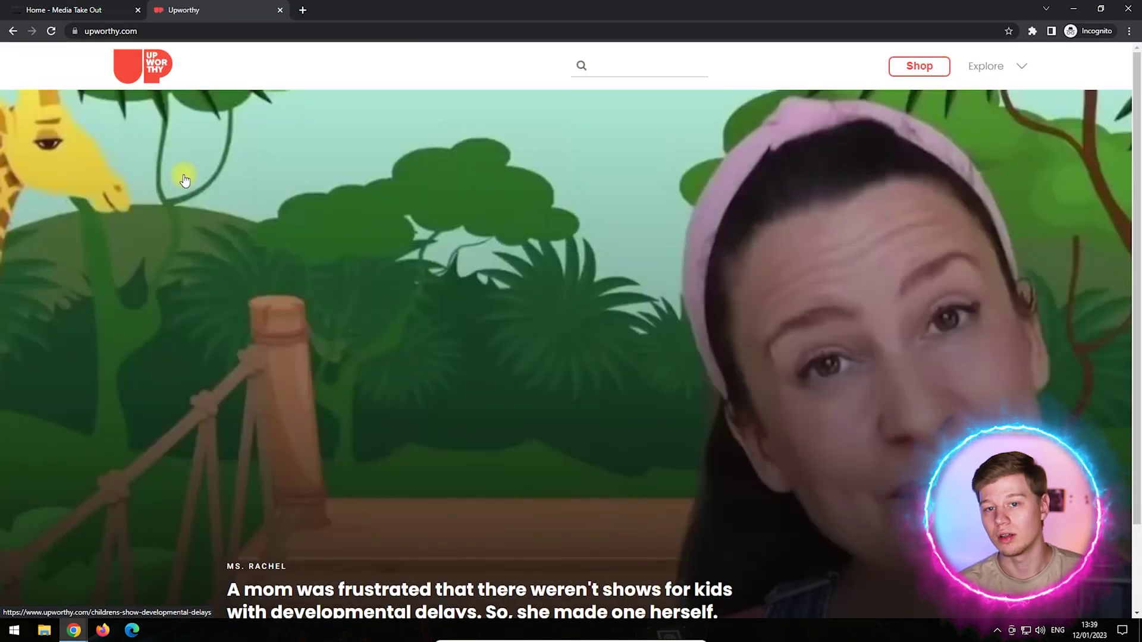
Scroll through the Upworthy page to check for pop-ups.
scroll(184, 181, down, 8)
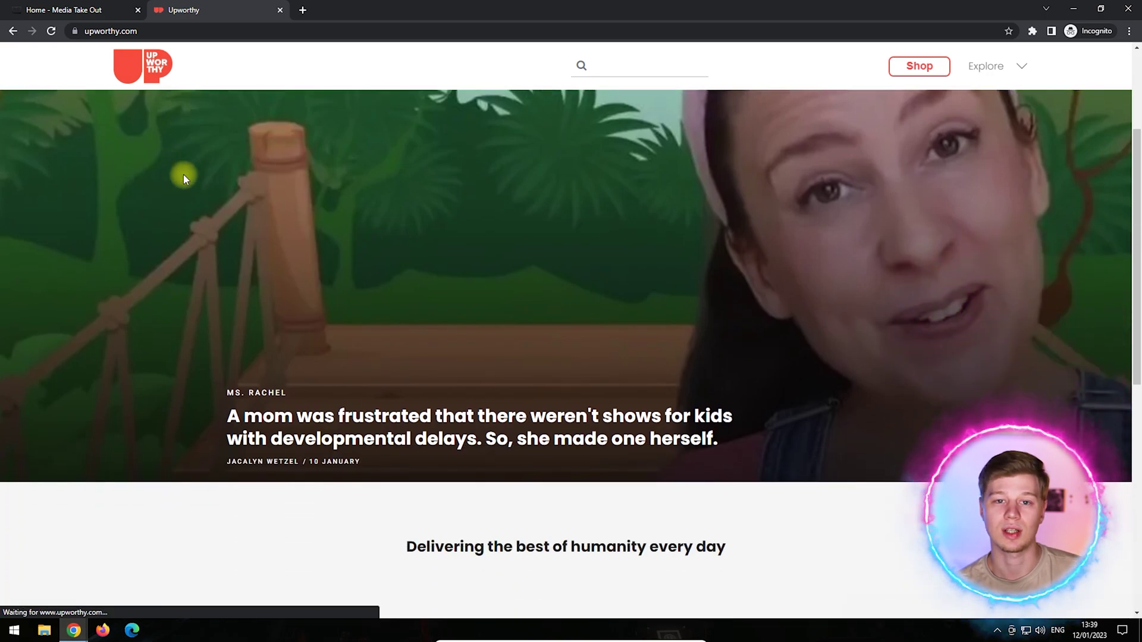
scroll(78, 200, down, 2)
scroll(78, 200, up, 3)
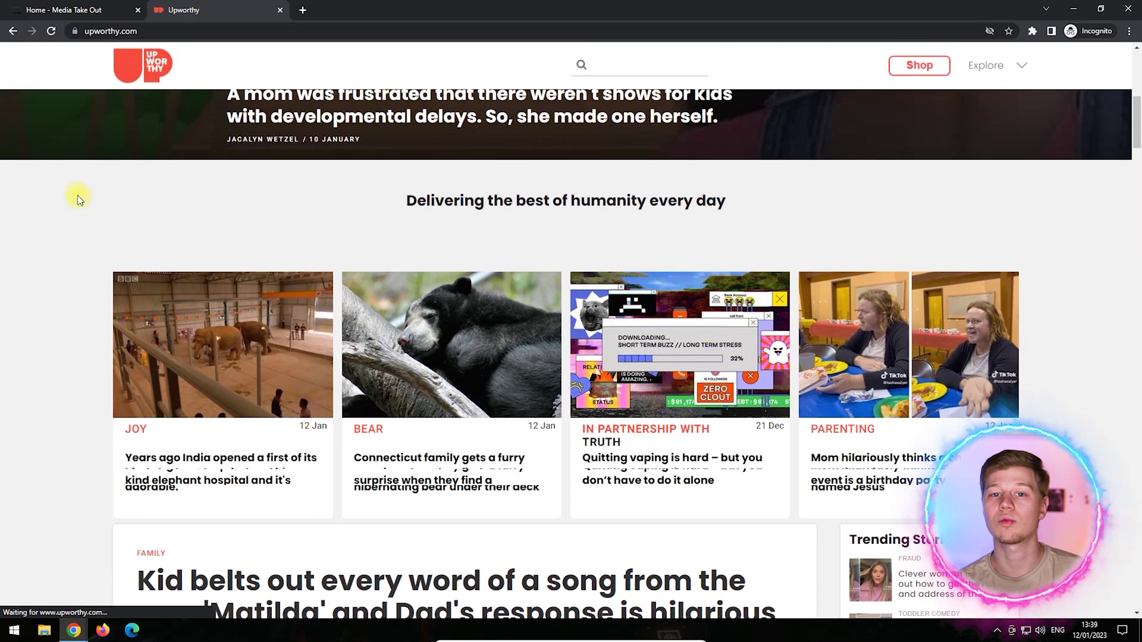
scroll(78, 200, down, 1)
scroll(78, 201, down, 3)
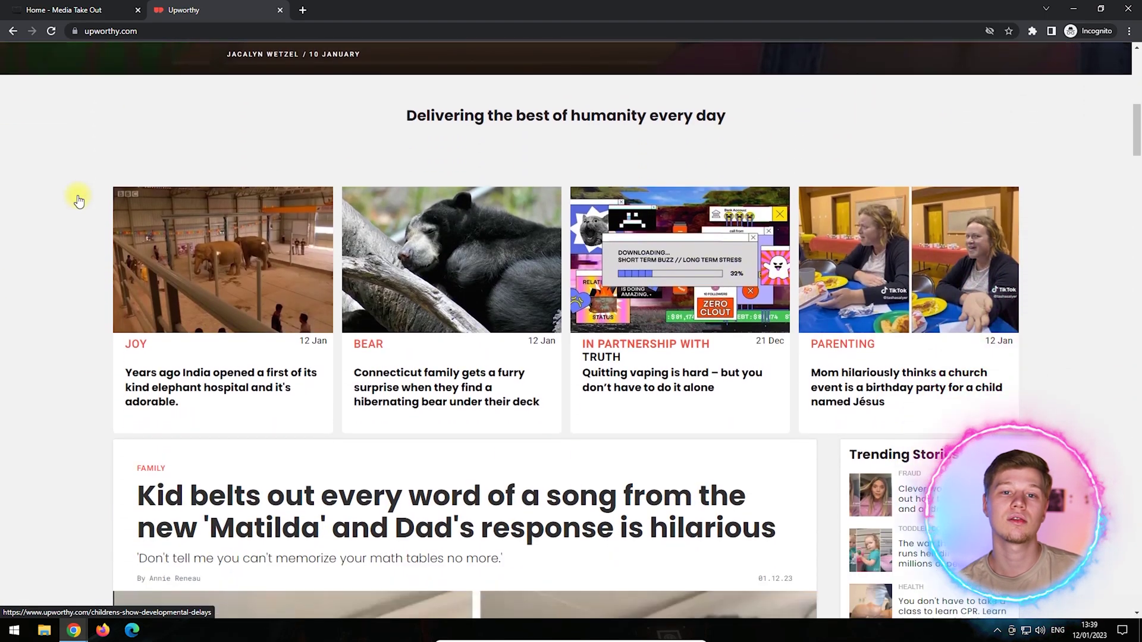
scroll(77, 196, up, 3)
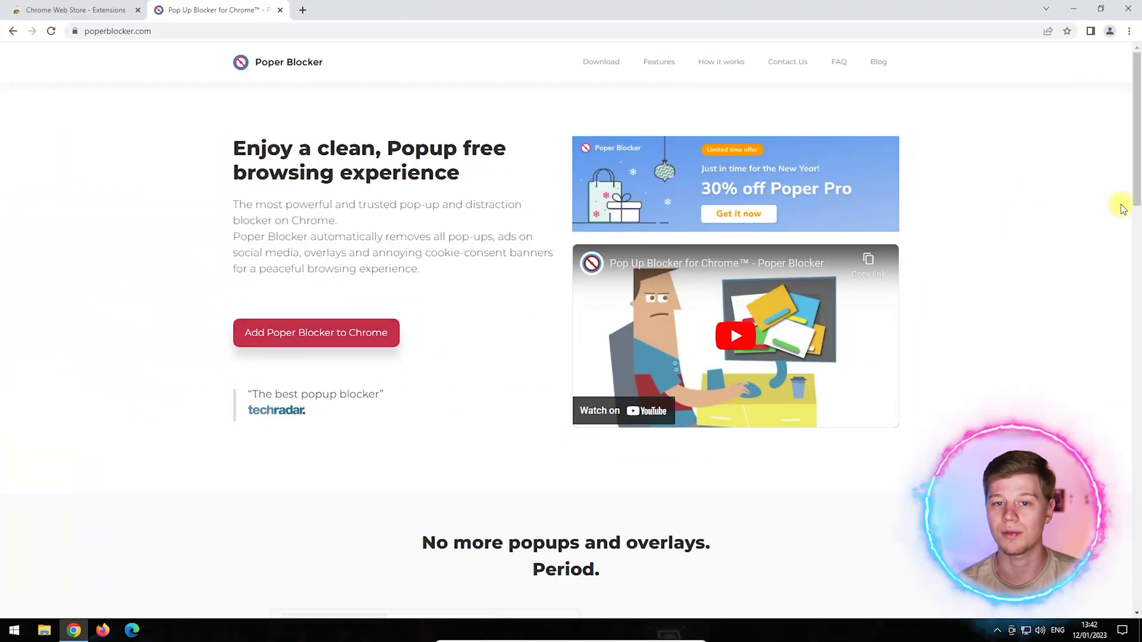
Add Poper Blocker to Chrome from its Web Store page and accept its terms.
drag(1138, 107, 1119, 510)
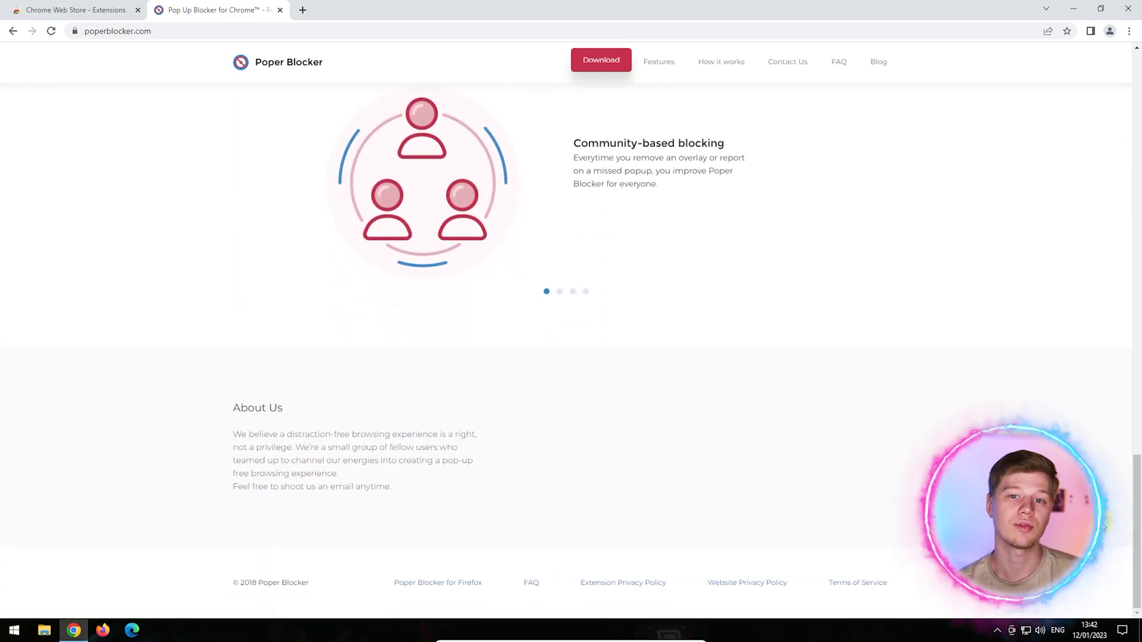
click(391, 589)
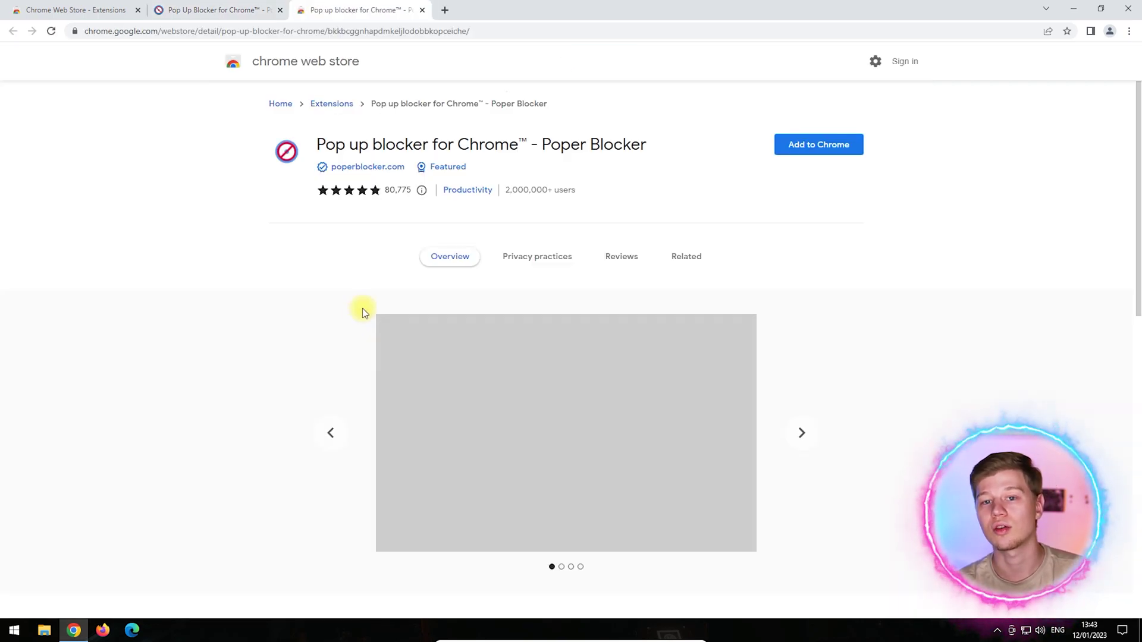
click(816, 147)
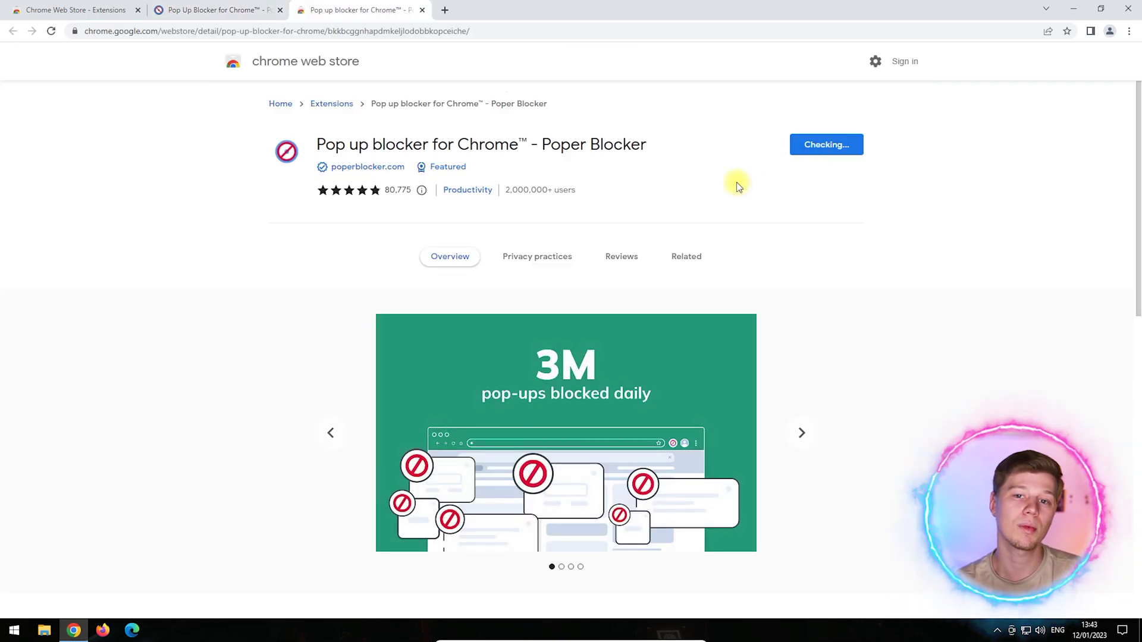
click(592, 131)
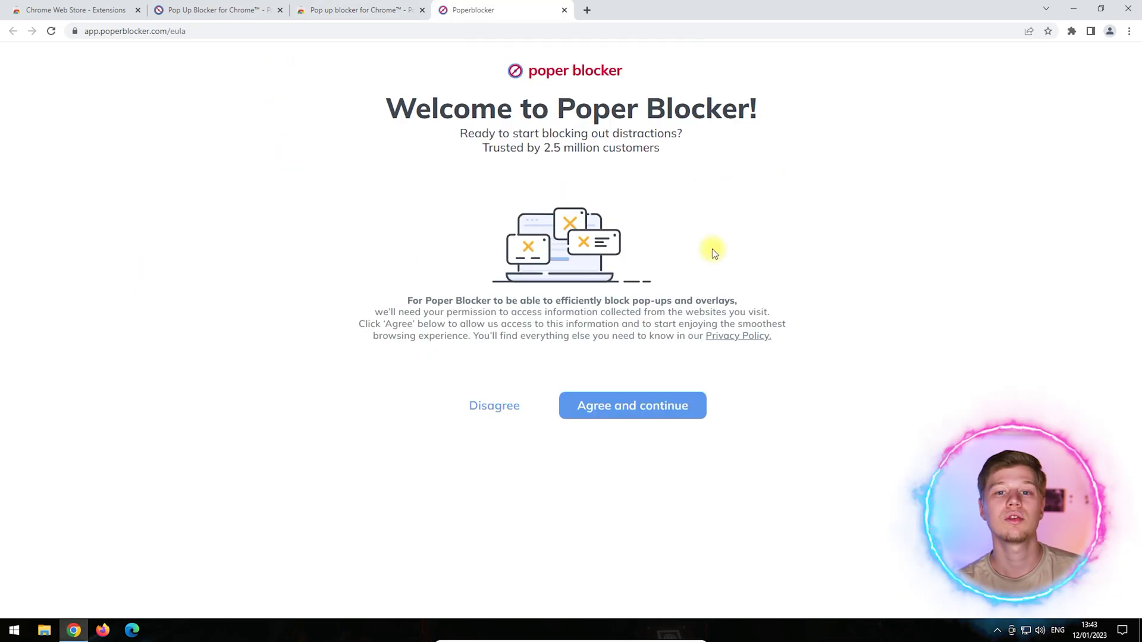
click(651, 409)
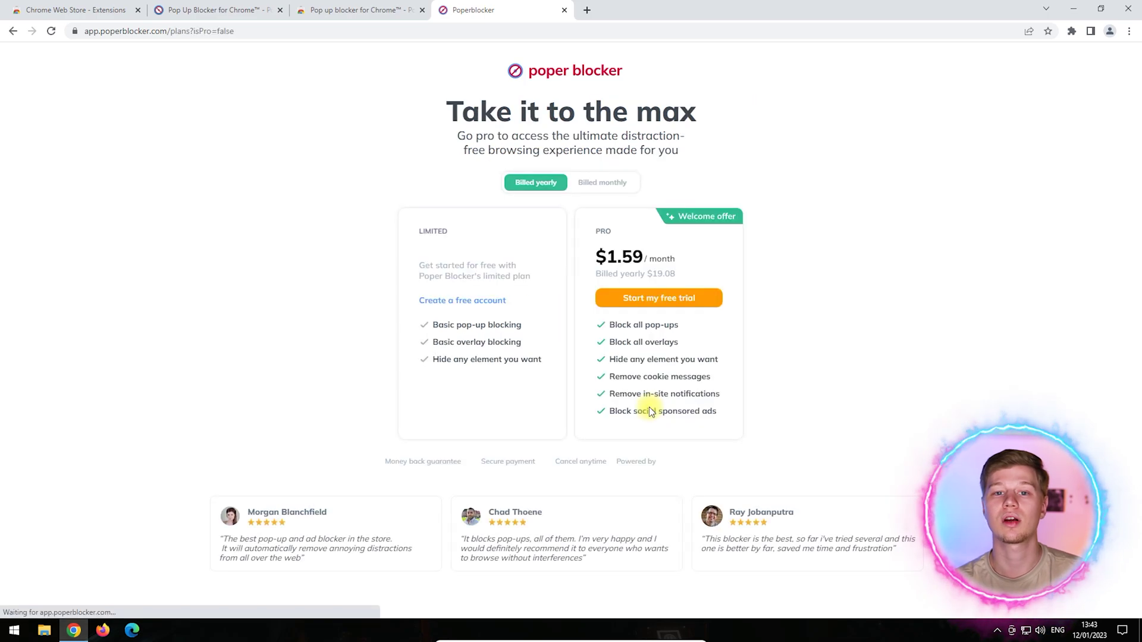
Pin Poper Blocker to the toolbar and open its extension settings page.
click(1072, 31)
click(1044, 122)
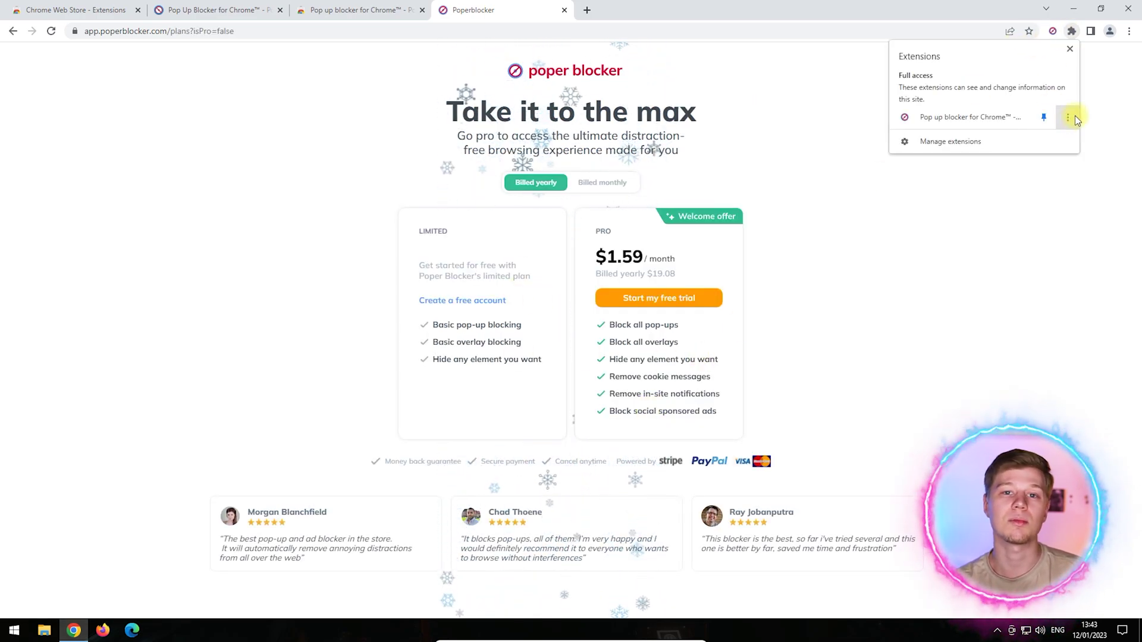
click(1069, 117)
click(1021, 214)
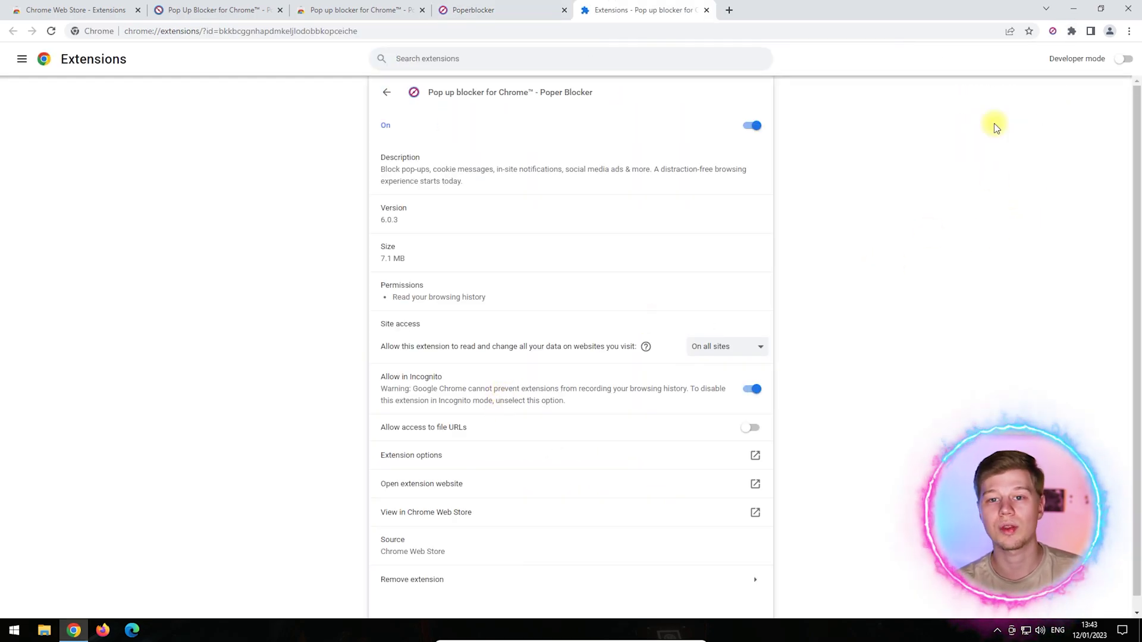
Load mediatakeout.com in a new Incognito window.
click(1130, 33)
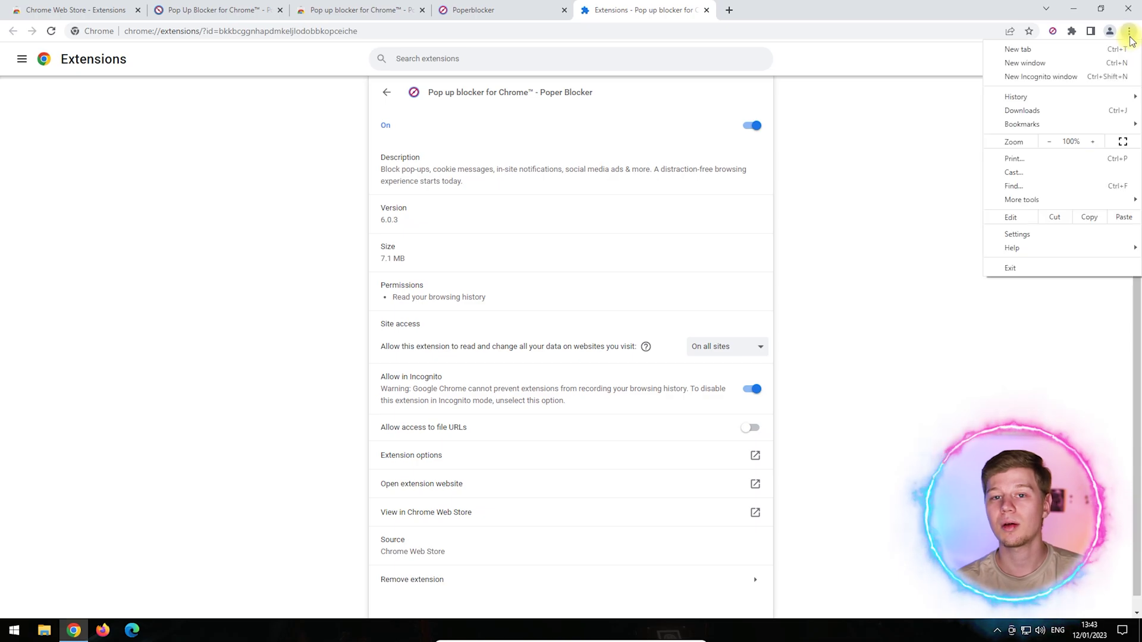
click(1071, 76)
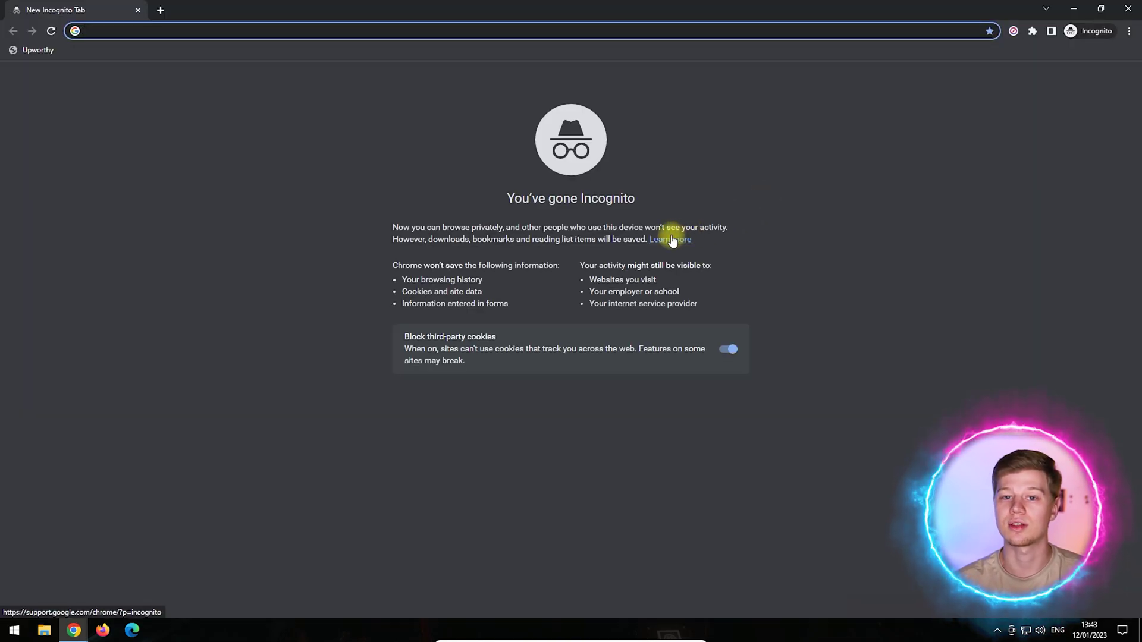
text(mediatakeout.com)
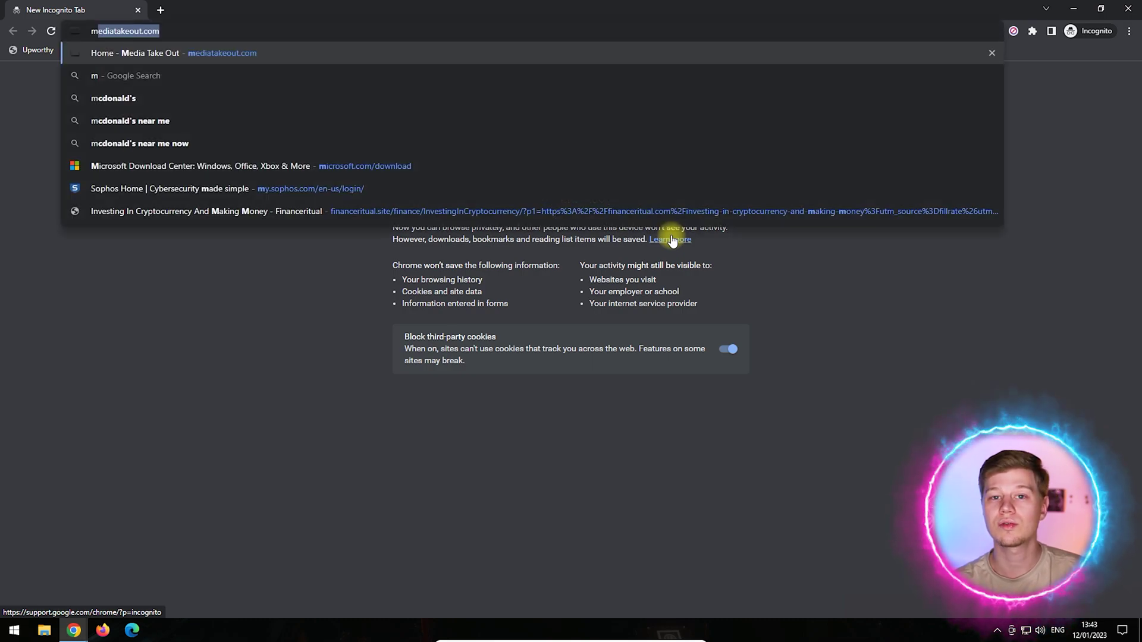
key(Return)
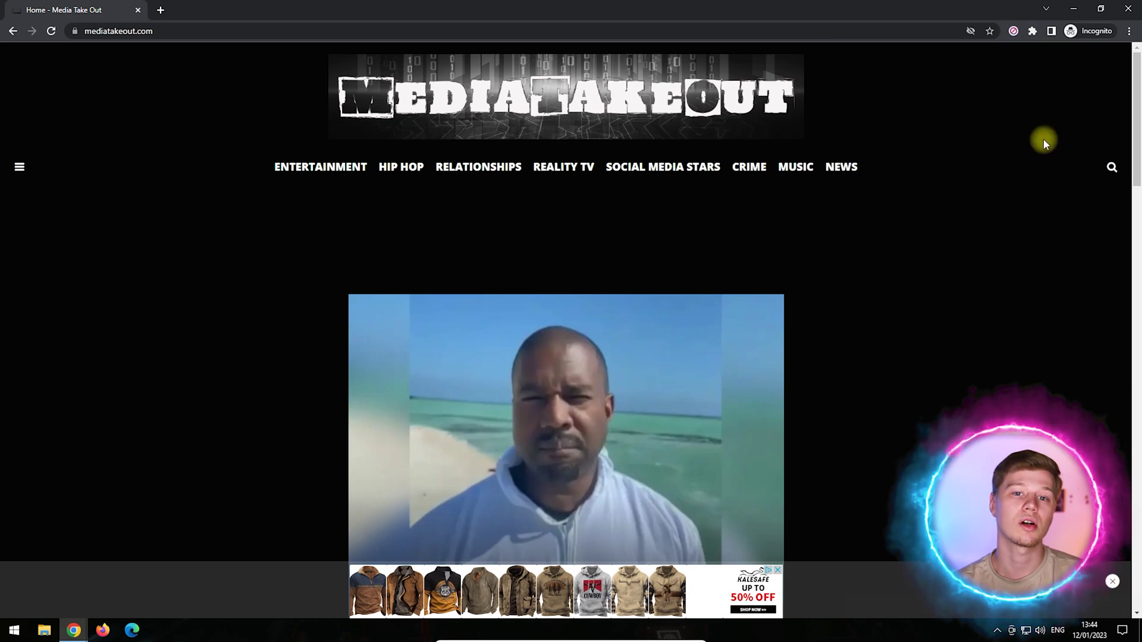
Hide the bottom shopping ad banner using Poper Blocker's manual element hiding.
click(1014, 33)
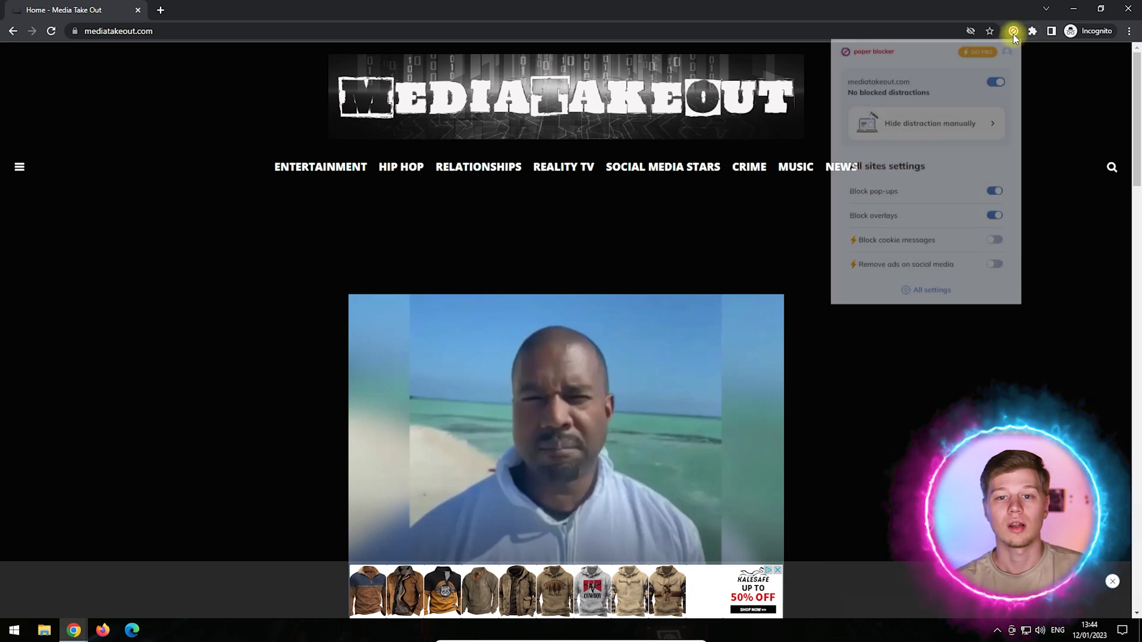
click(956, 127)
click(955, 129)
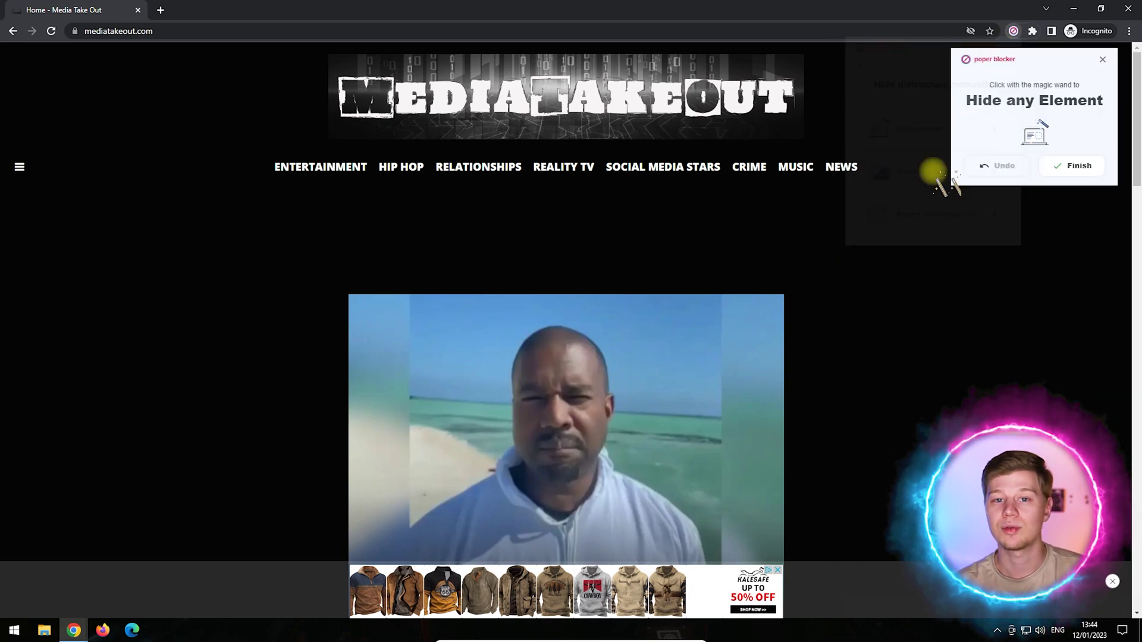
click(803, 595)
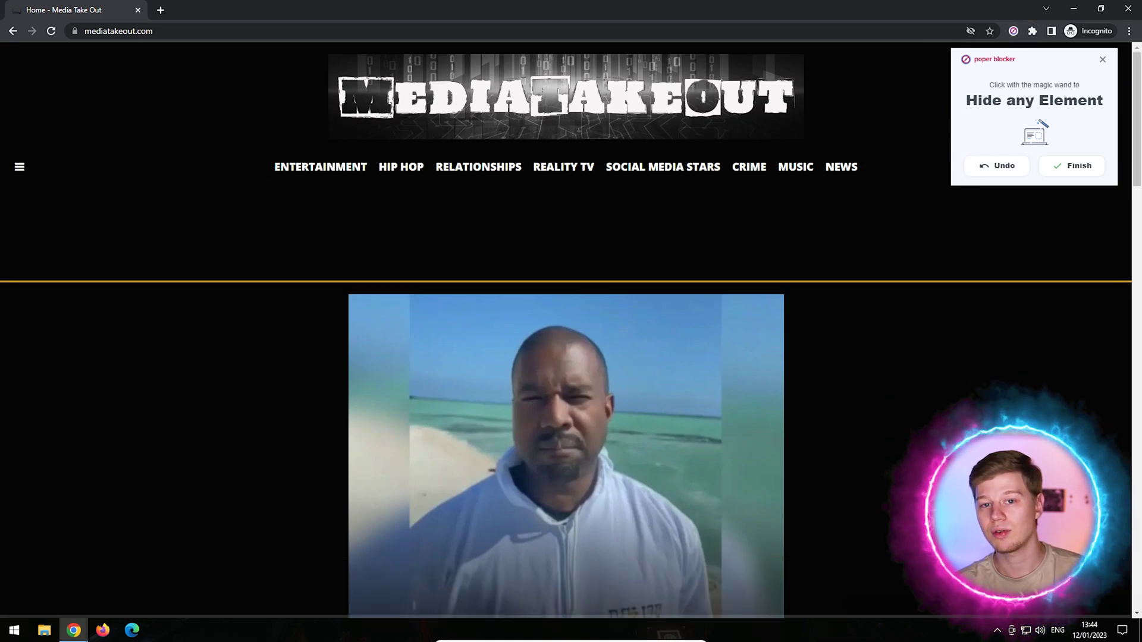
click(1080, 168)
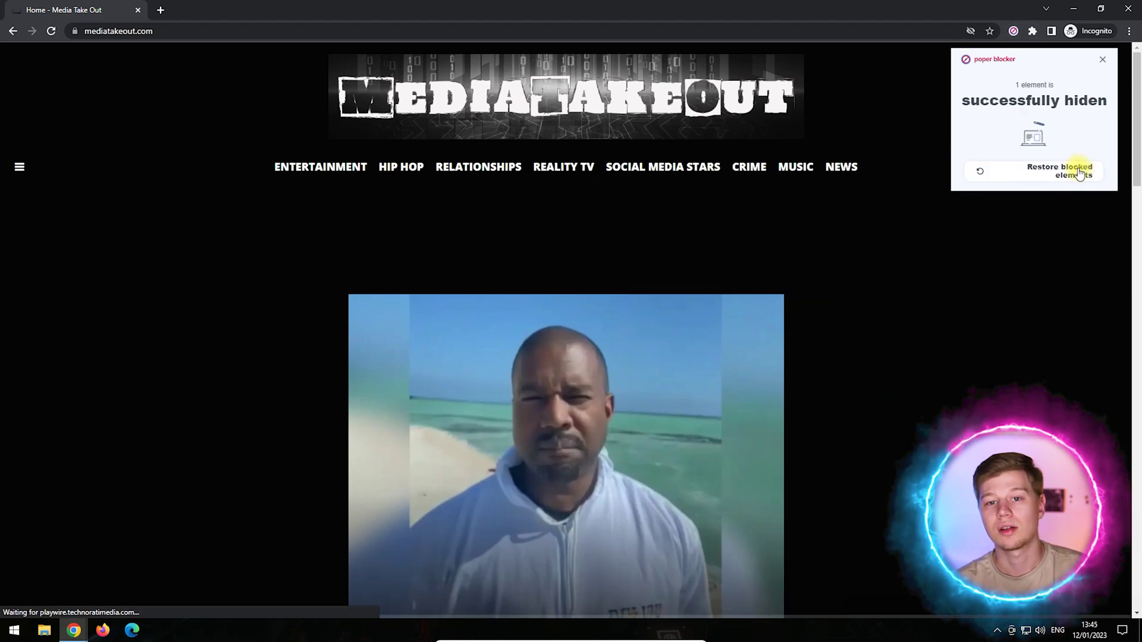
click(1103, 59)
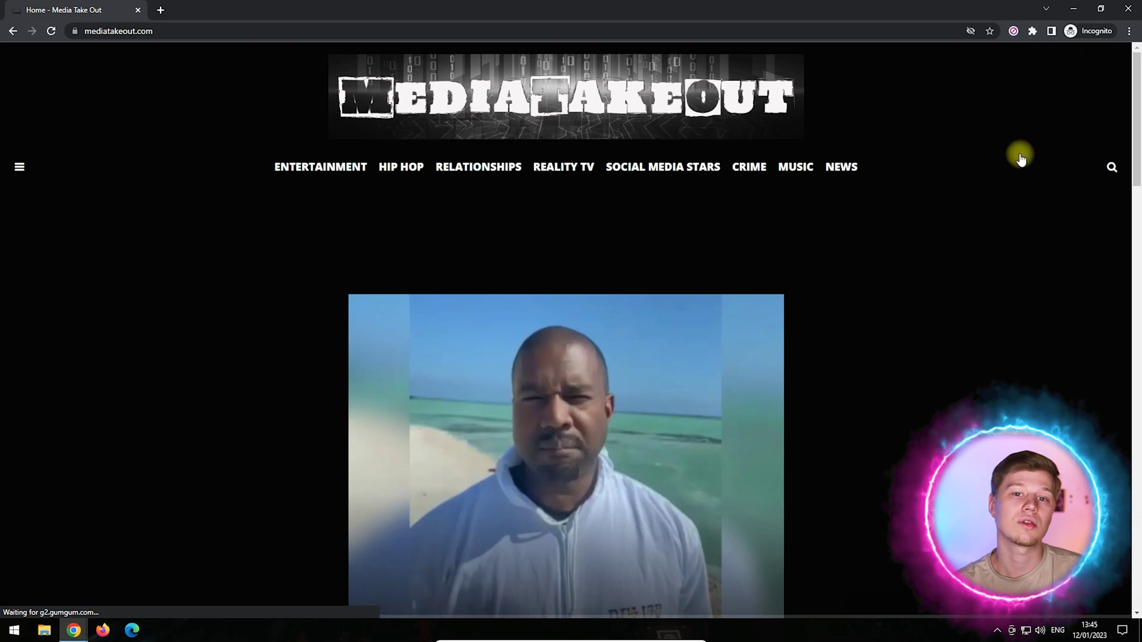
Load upworthy.com in a new Incognito tab.
click(161, 11)
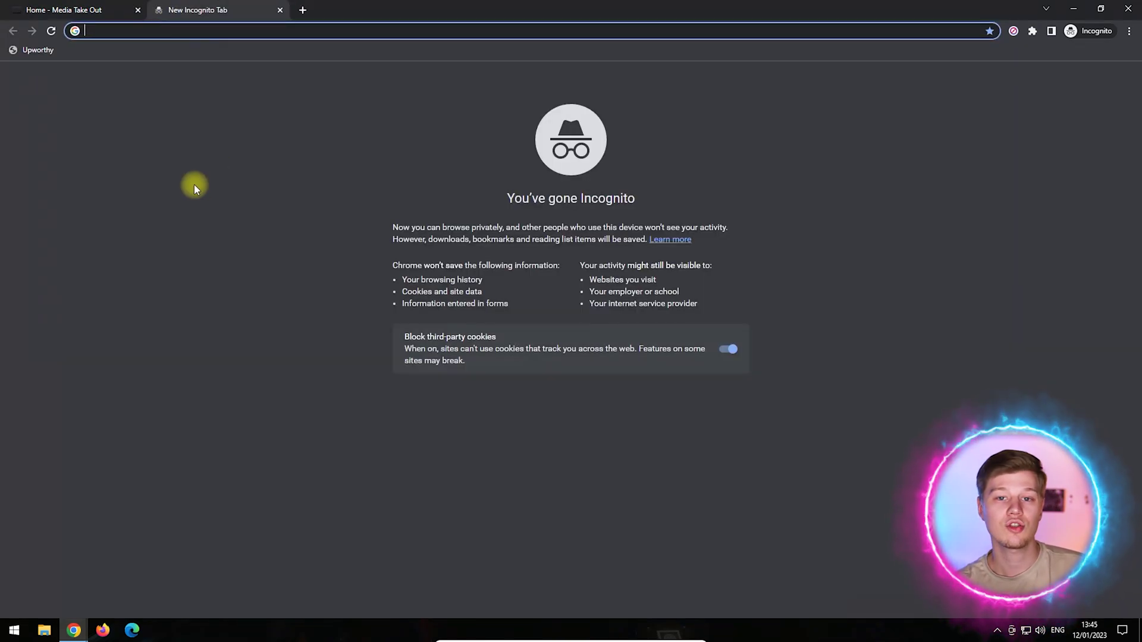
text(upworthy.com)
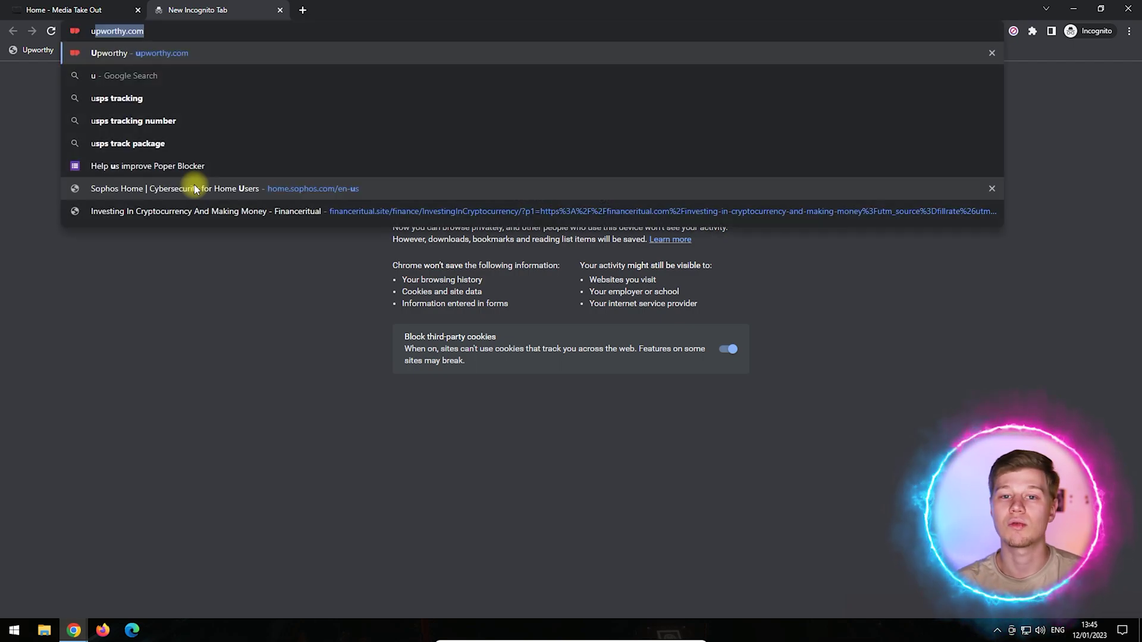
key(Return)
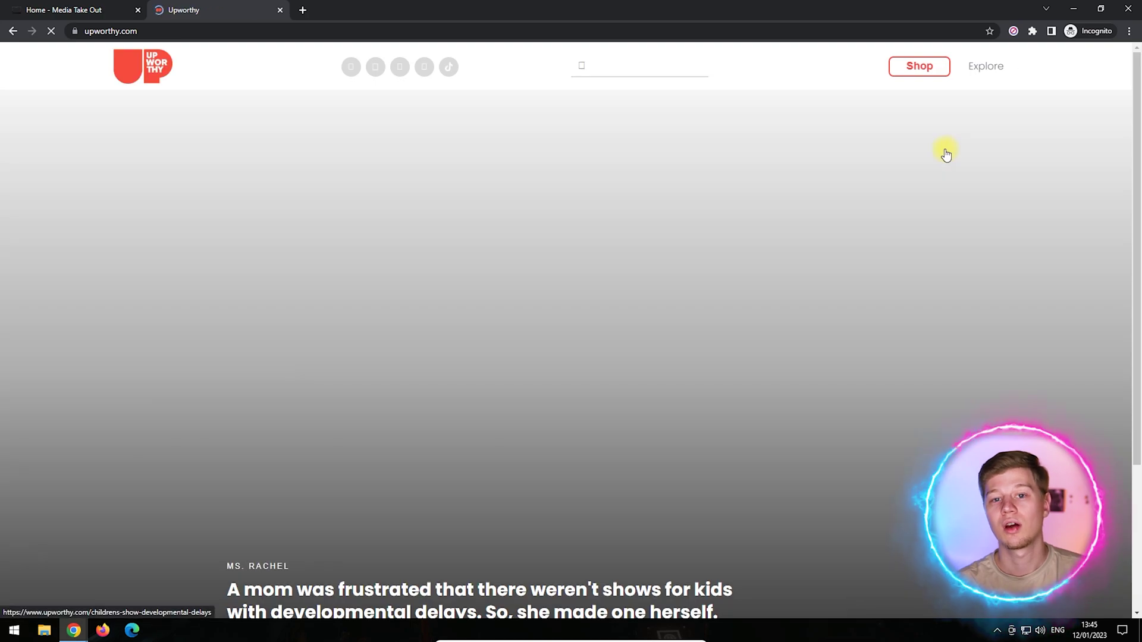
scroll(947, 155, down, 6)
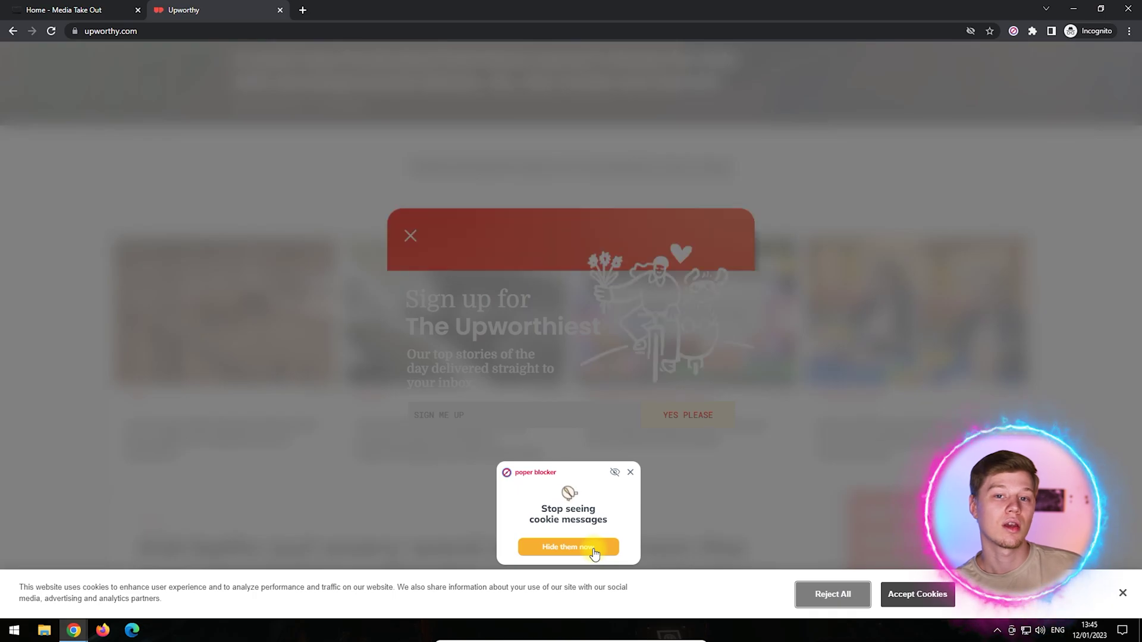
Hide Upworthy's cookie messages, then remove its newsletter overlay indefinitely with Poper Blocker.
click(595, 554)
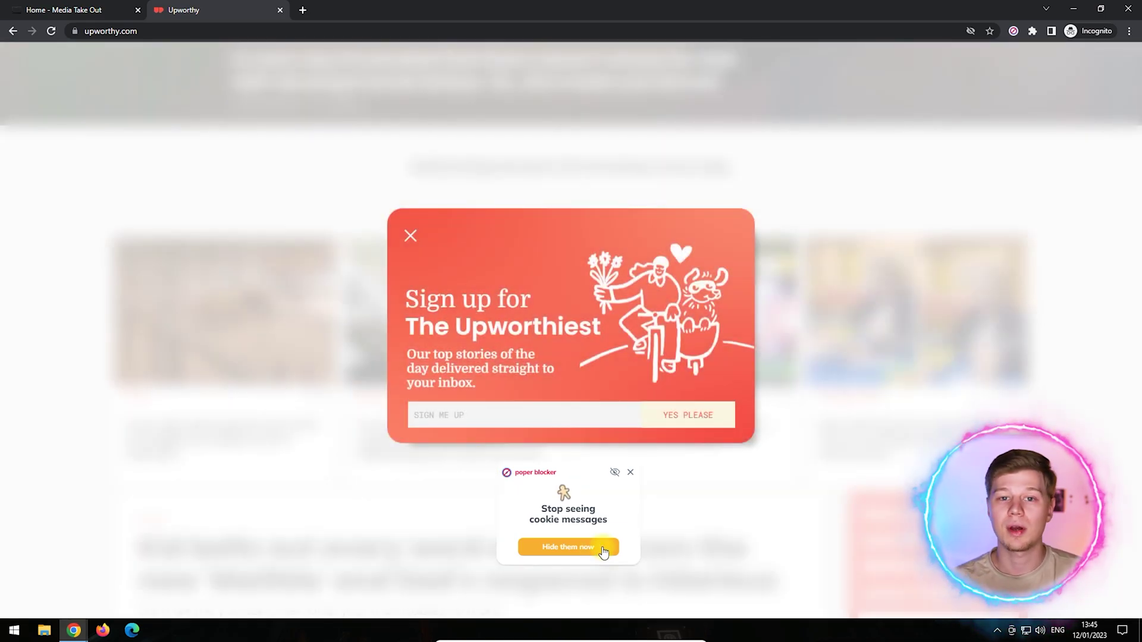
click(616, 472)
click(1011, 33)
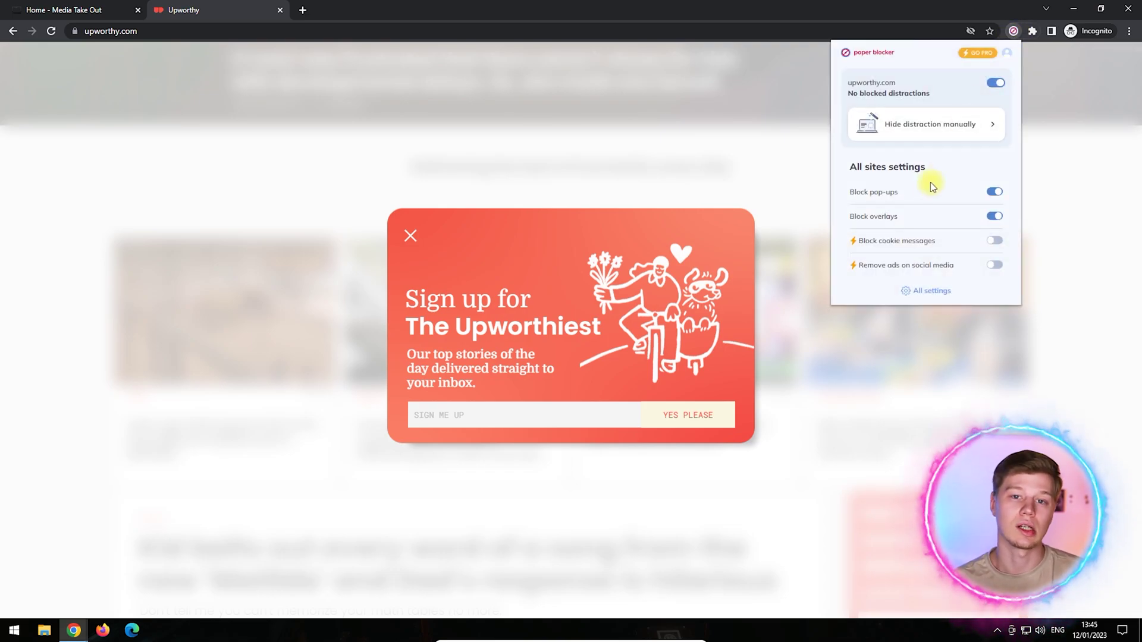
click(934, 136)
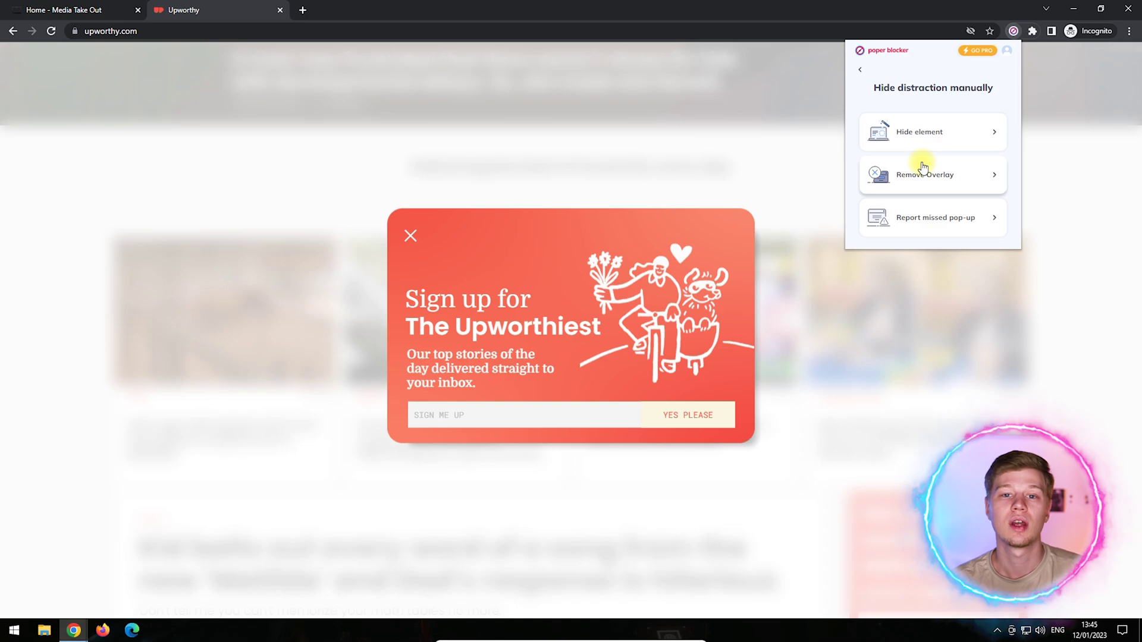
click(920, 169)
mouse_move(1105, 70)
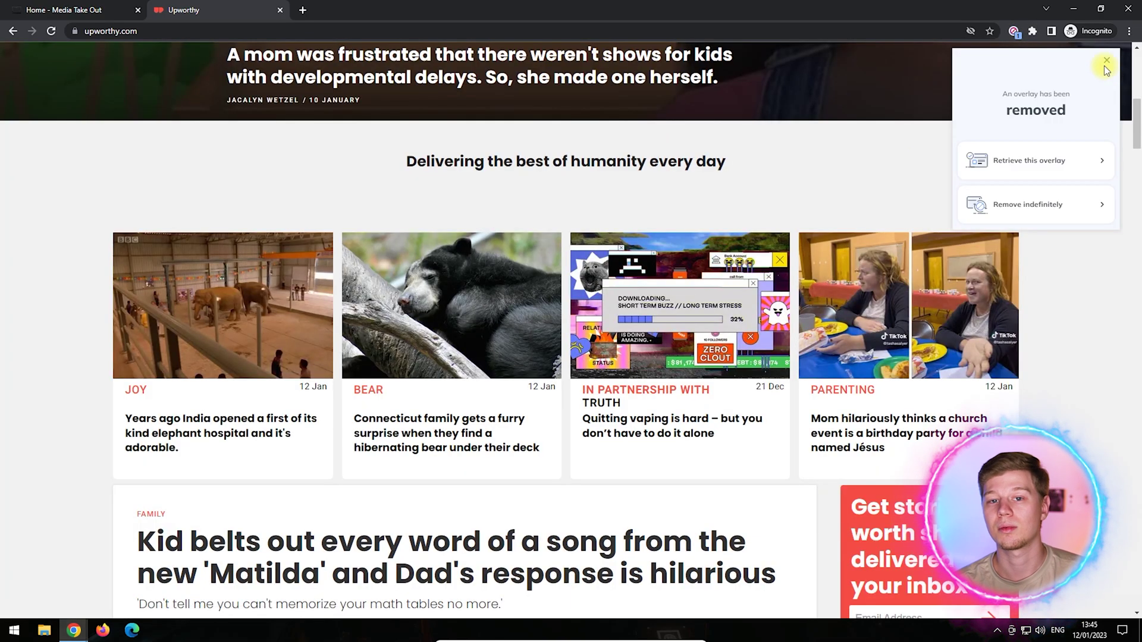
click(1051, 208)
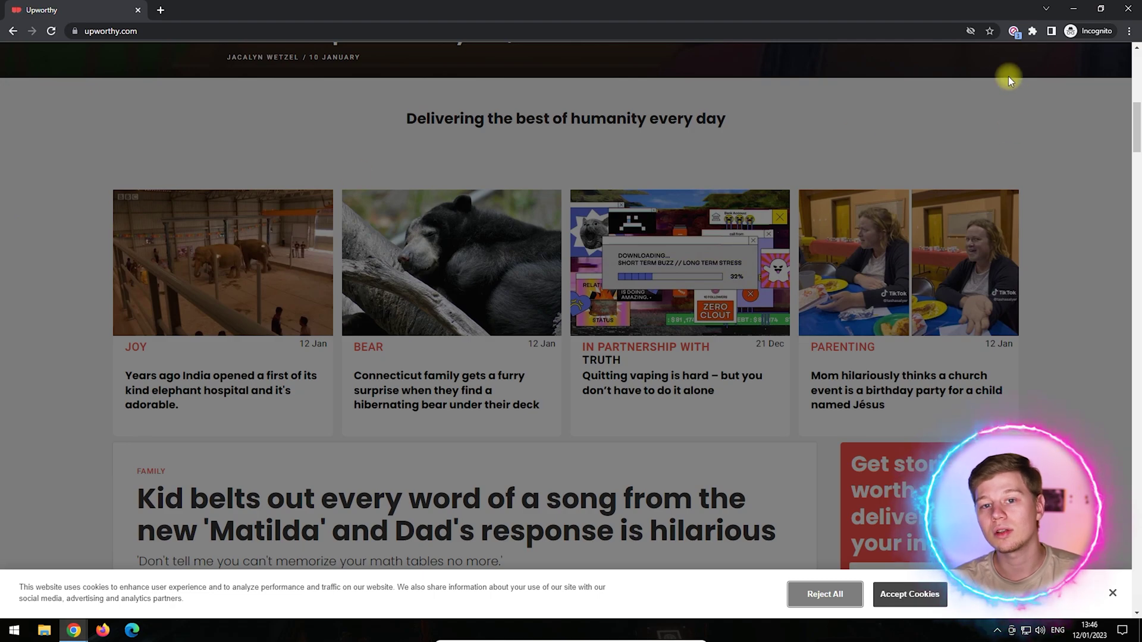
Remove the cookie banner overlay with Poper Blocker and close the newsletter sign-up popup.
click(1013, 30)
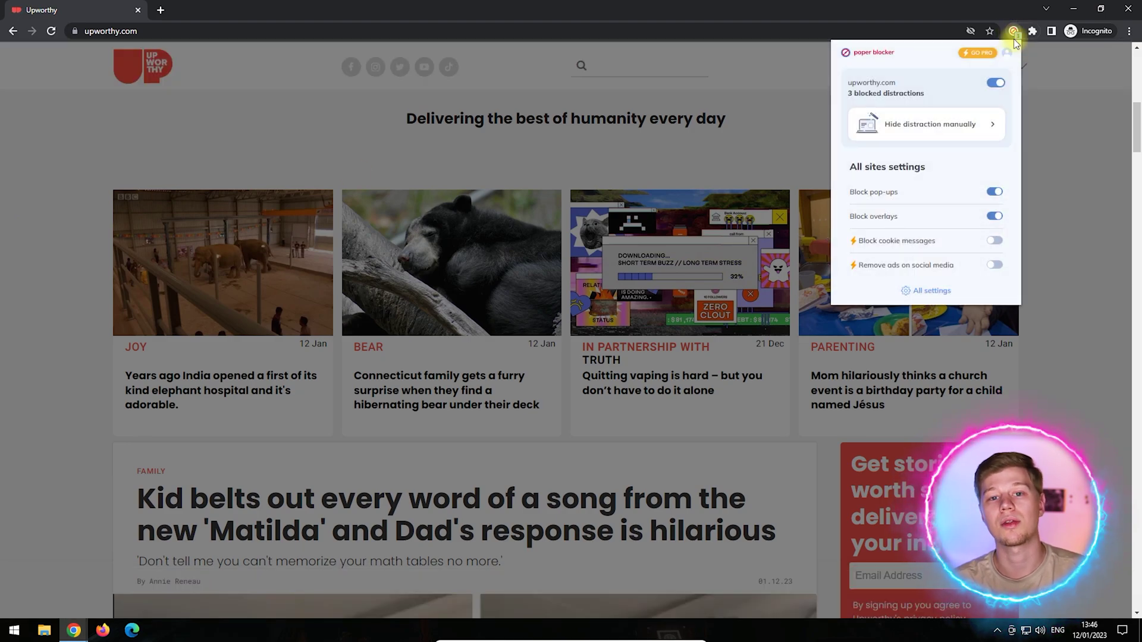
click(944, 122)
click(925, 173)
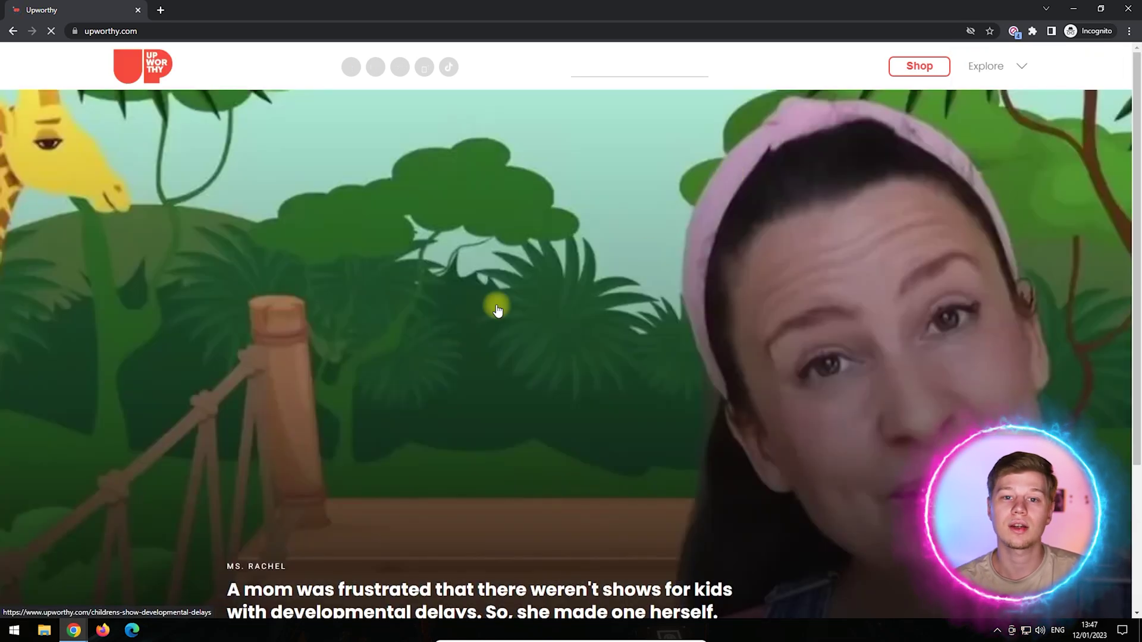
scroll(179, 296, down, 8)
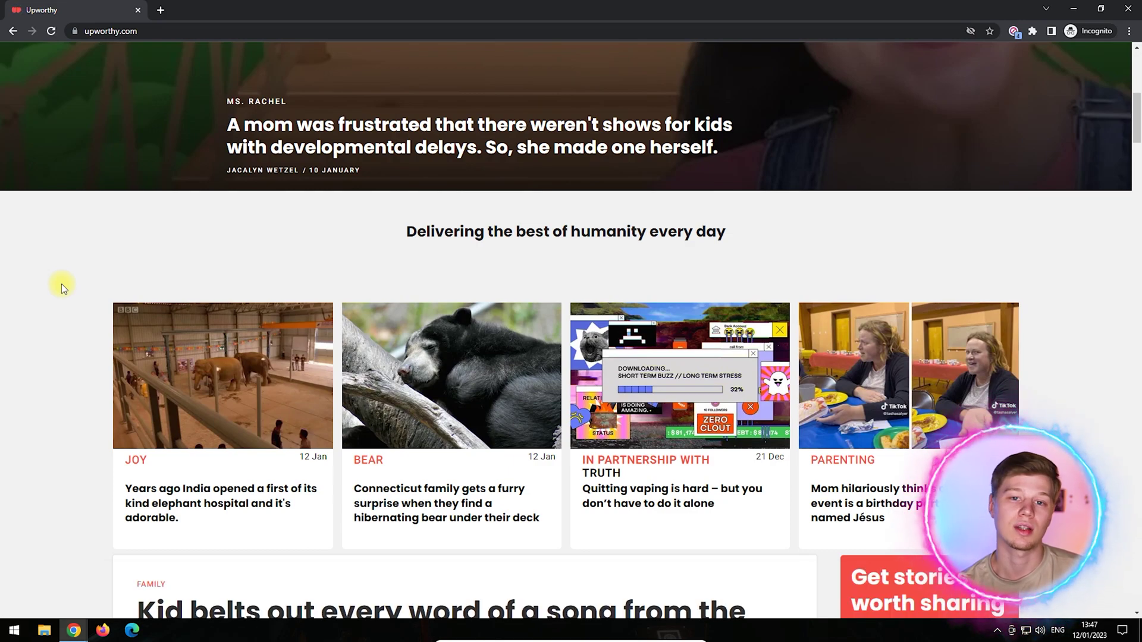
scroll(61, 288, down, 5)
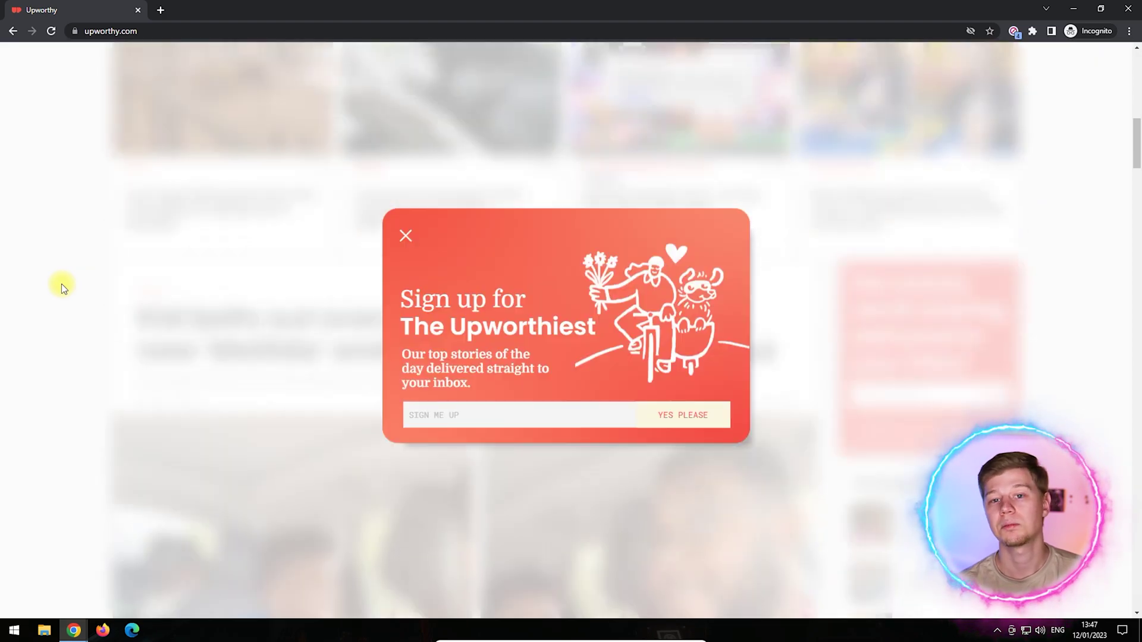
click(62, 287)
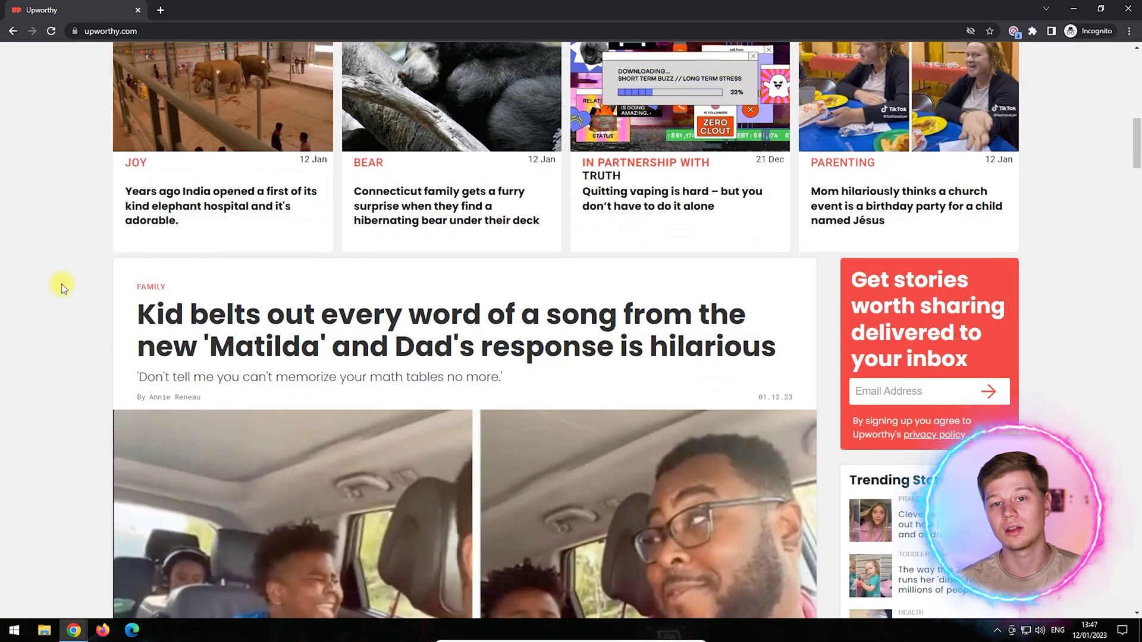
scroll(62, 285, up, 4)
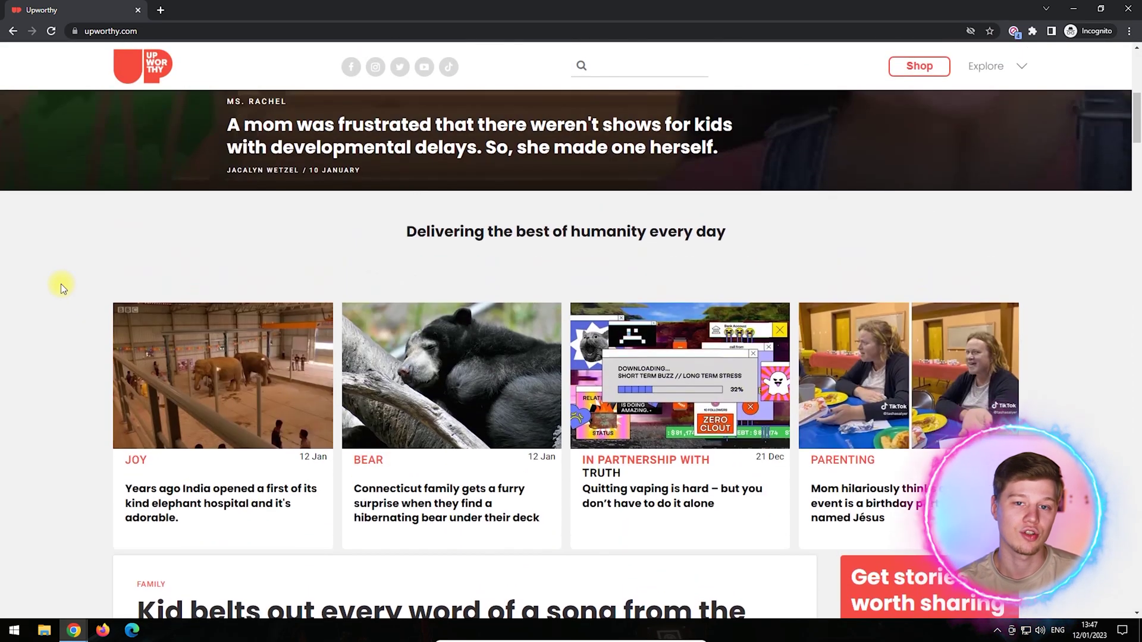